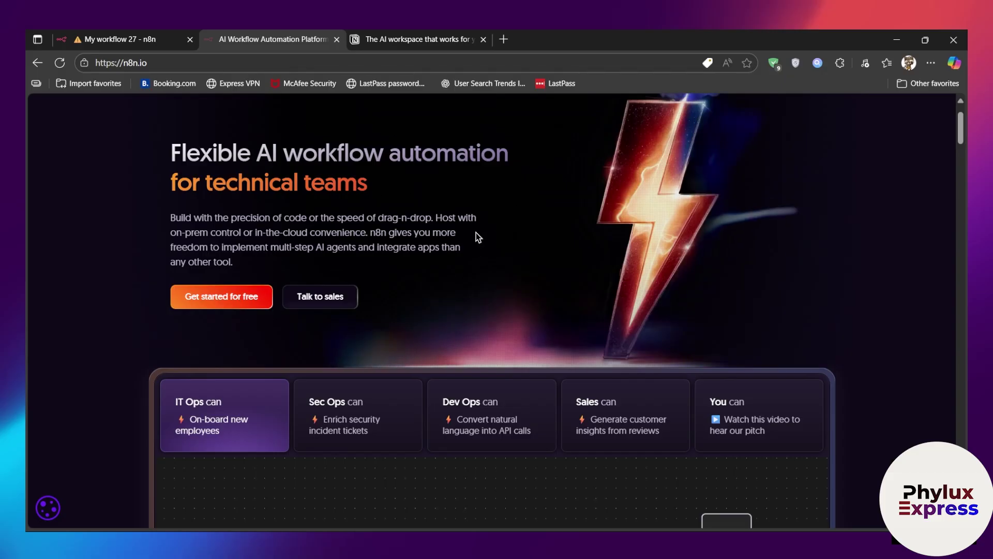
Step: Look over the n8n.io example workflow diagram, then return to the My workflow 27 editor
scroll(476, 237, "down", 3)
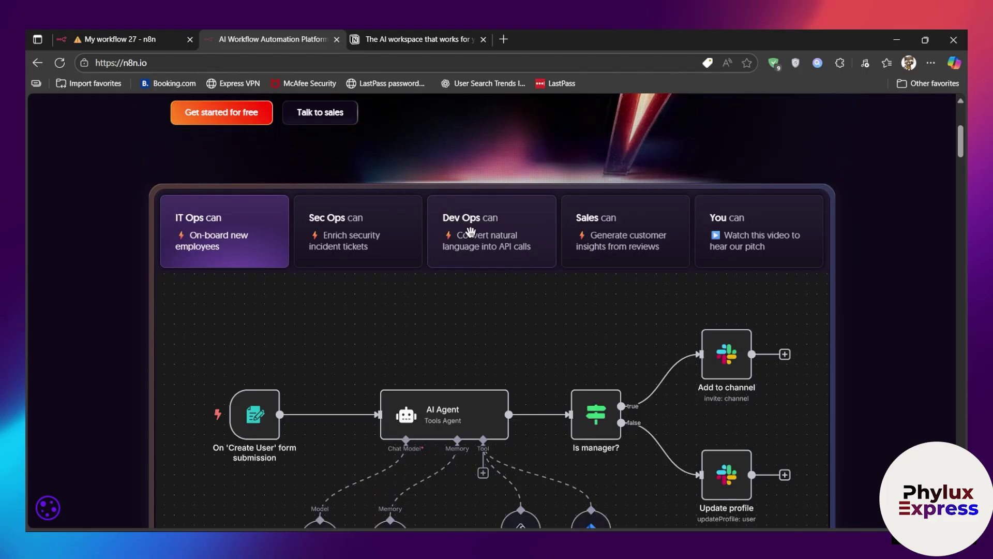
scroll(476, 233, "down", 3)
scroll(482, 289, "up", 7)
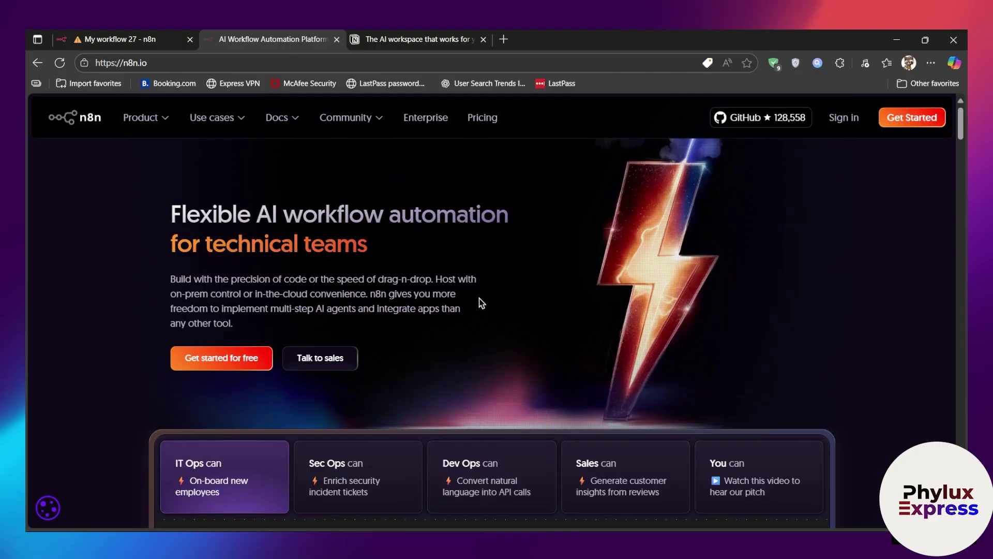
scroll(419, 317, "down", 5)
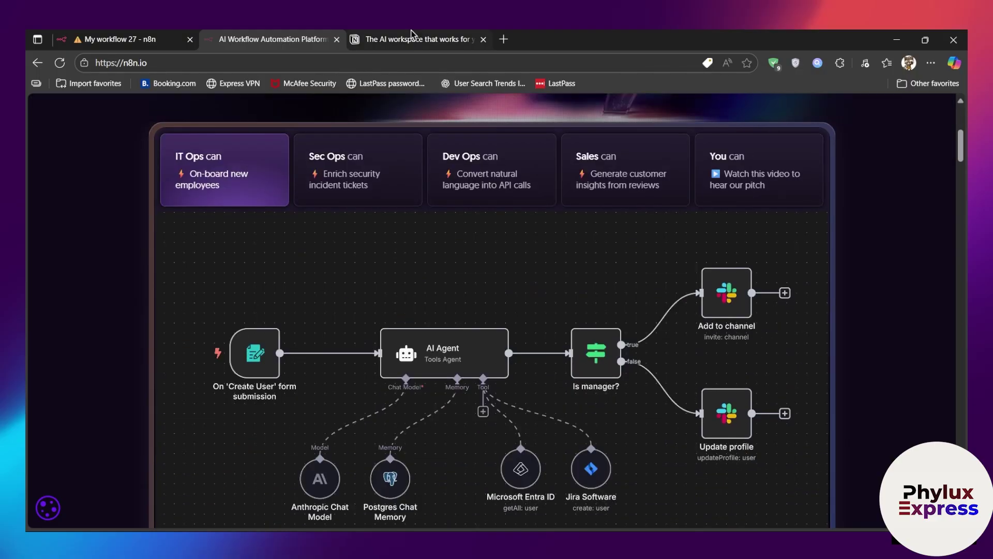
left_click(403, 38)
left_click(119, 38)
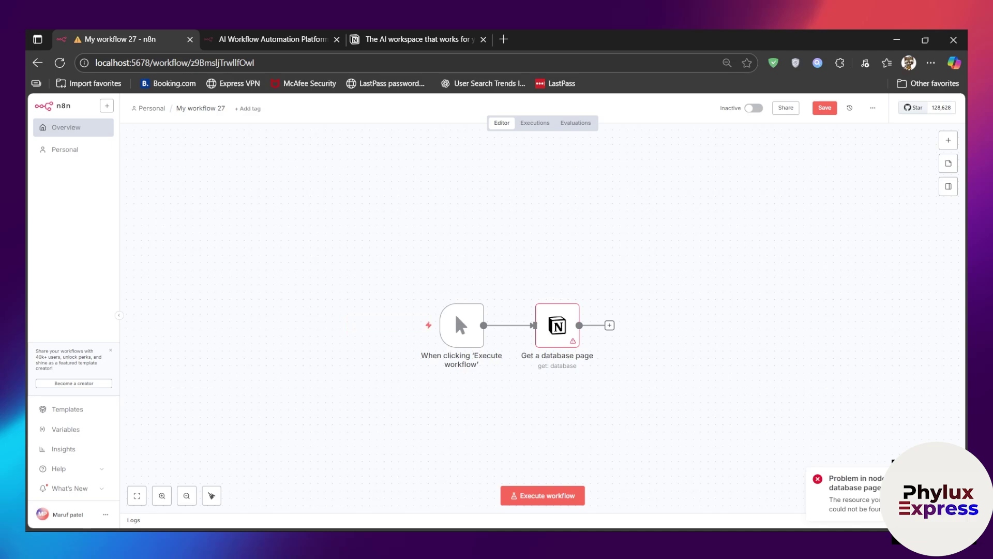
Step: Select both nodes, move them up, and delete the failing Notion 'Get a database page' node
mouse_move(557, 325)
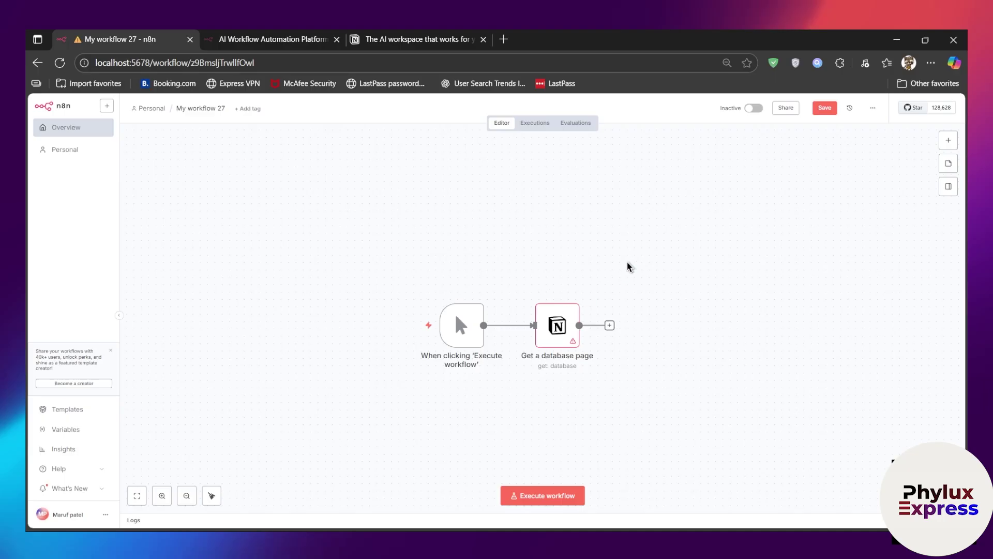
scroll(411, 264, "down", 2)
scroll(408, 265, "up", 3)
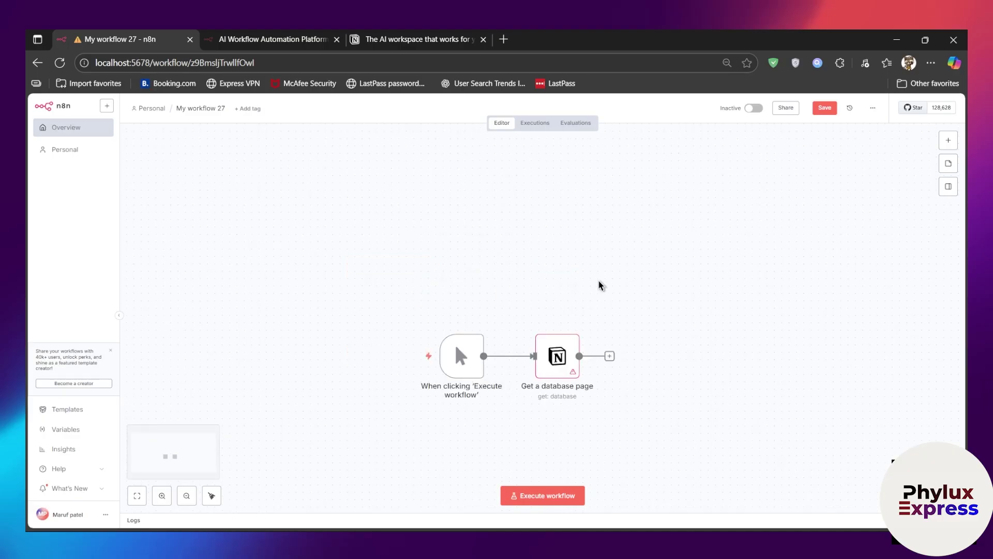
left_click_drag(771, 244, 347, 393)
left_click_drag(567, 331, 566, 270)
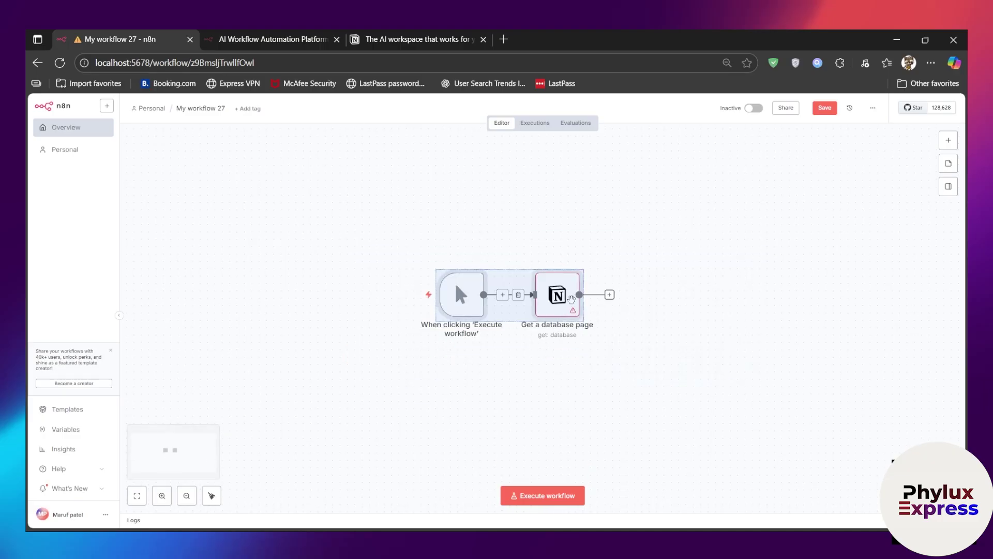
left_click(564, 262)
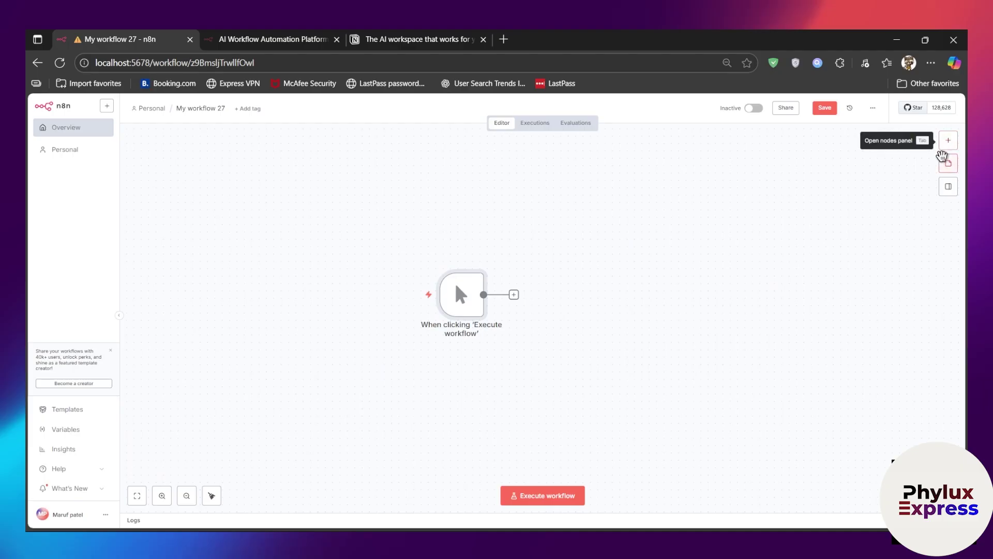
left_click(947, 141)
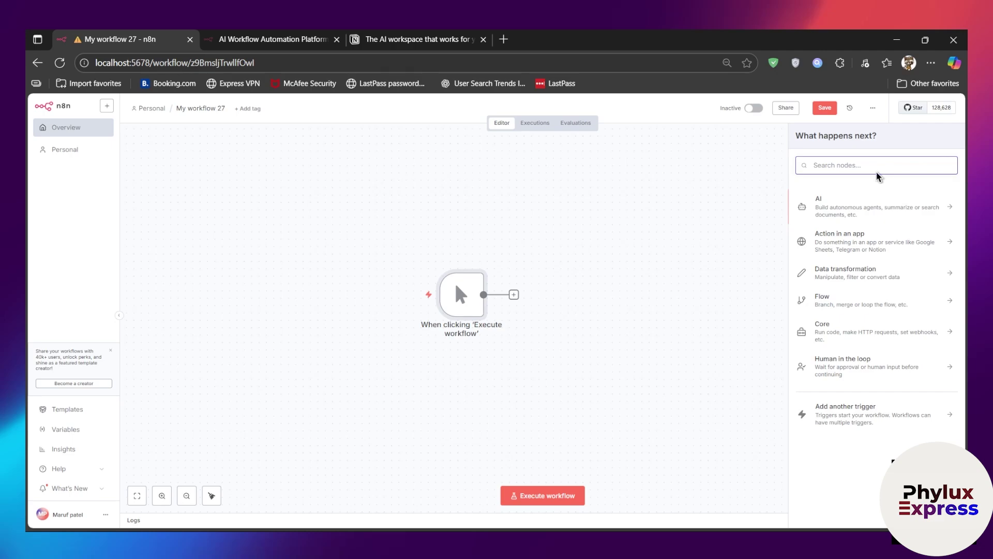
Step: Search 'notion' in the node picker and add the Notion 'Get a database' action
type("notion")
left_click(867, 199)
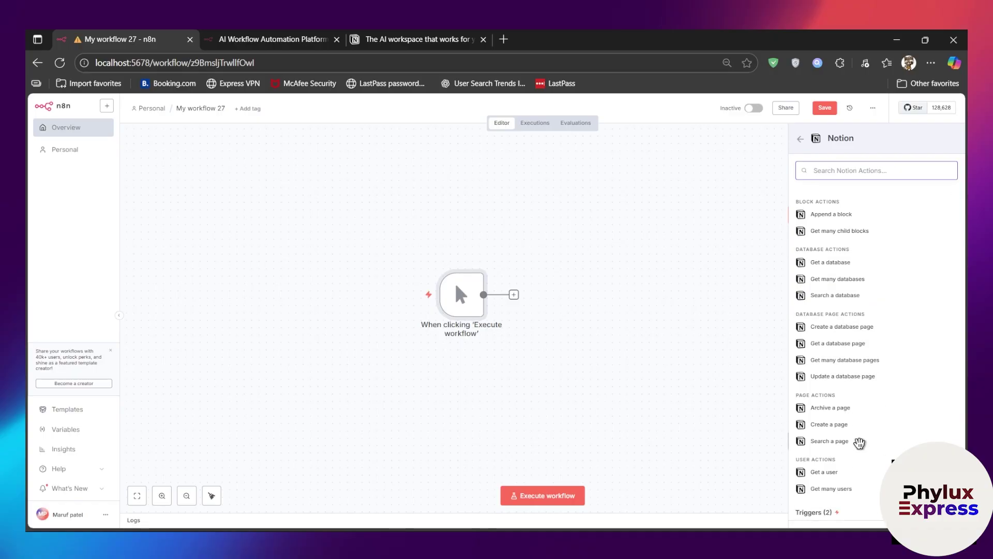
left_click(838, 283)
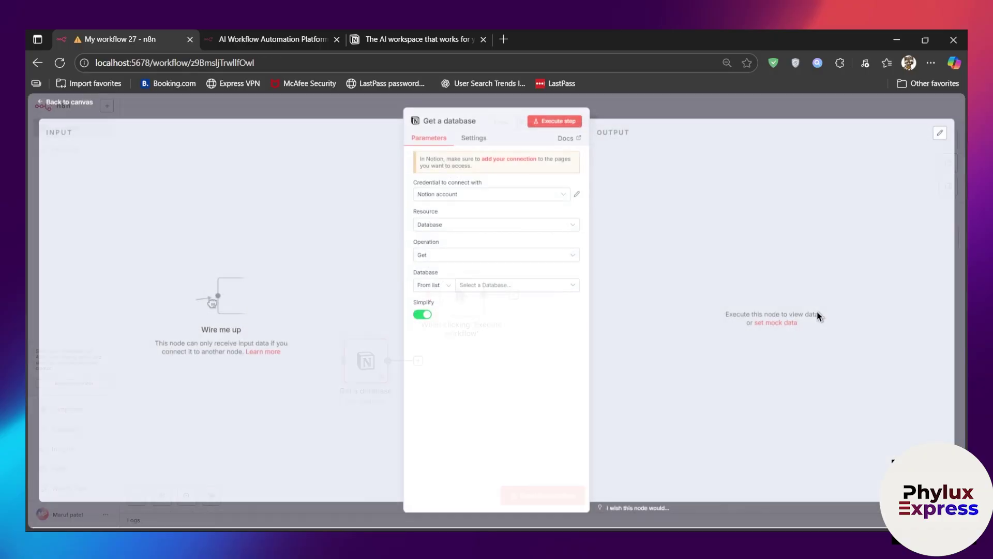
Step: Create a new 'Notion account 2' credential and fill its Internal Integration Secret field
left_click(547, 200)
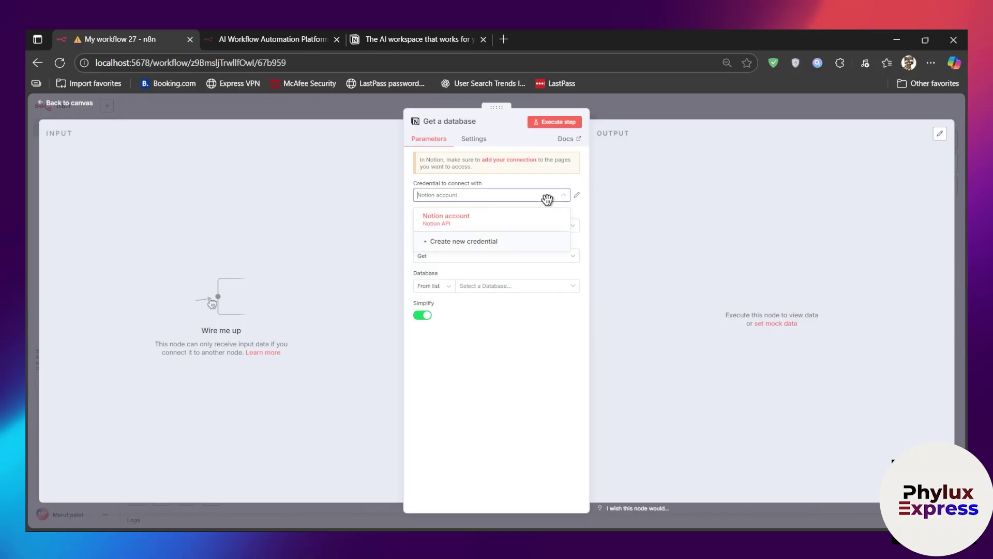
left_click_drag(410, 178, 458, 186)
left_click(523, 194)
left_click(485, 246)
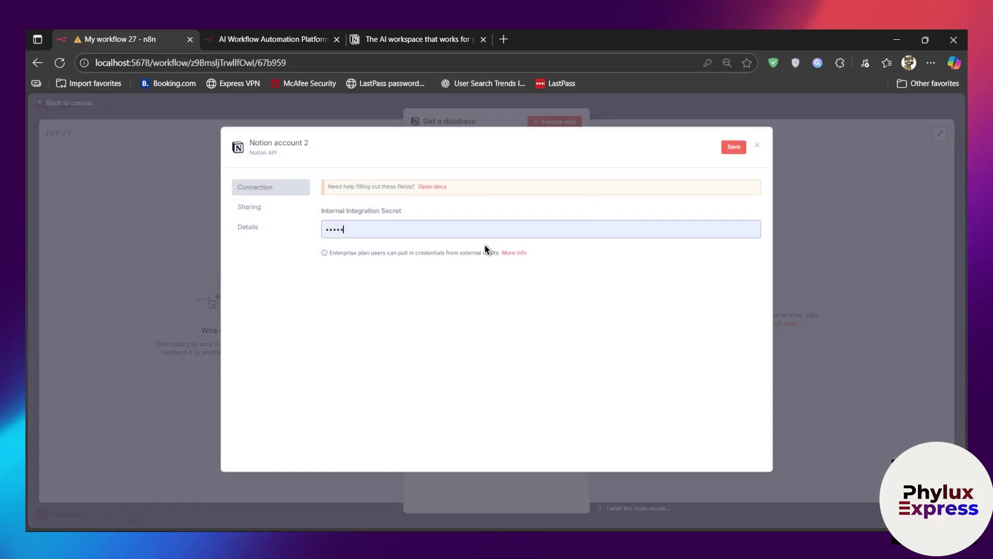
left_click(361, 229)
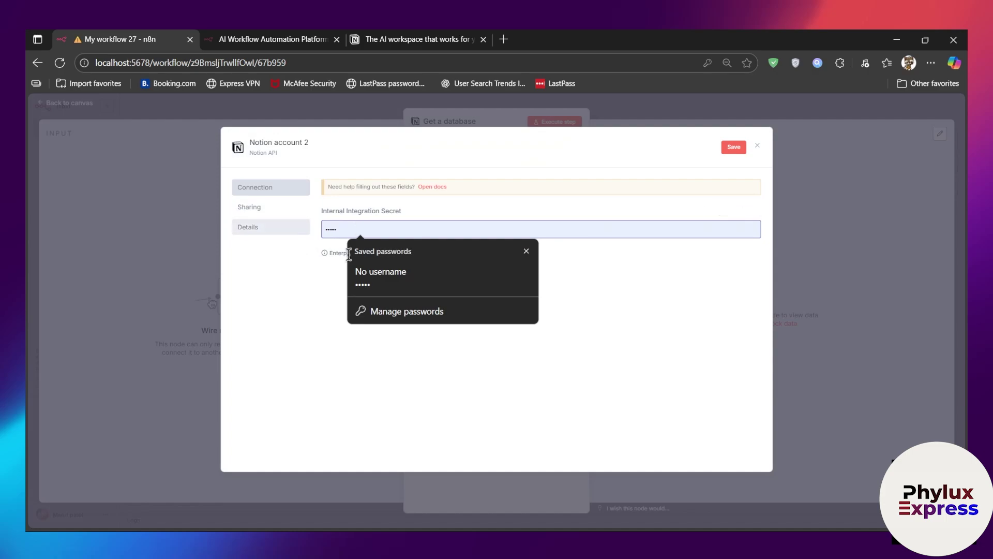
left_click(527, 252)
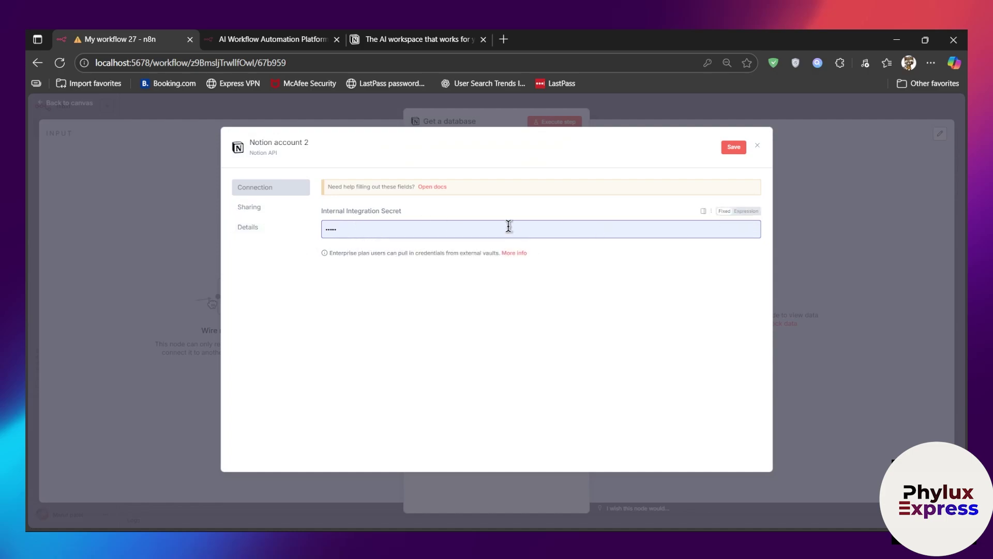
left_click(443, 40)
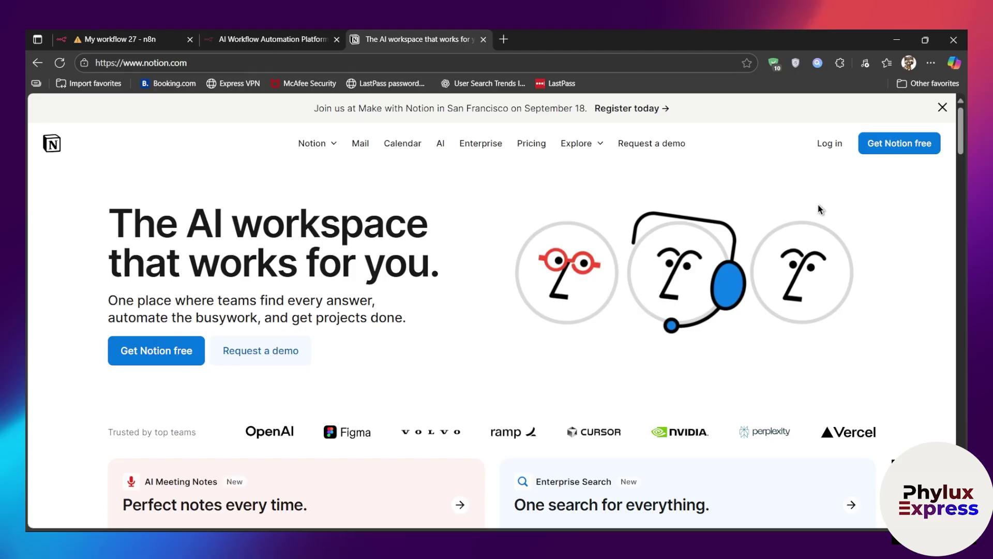
Step: Start a new Notion workspace set up for work with a team
left_click(163, 352)
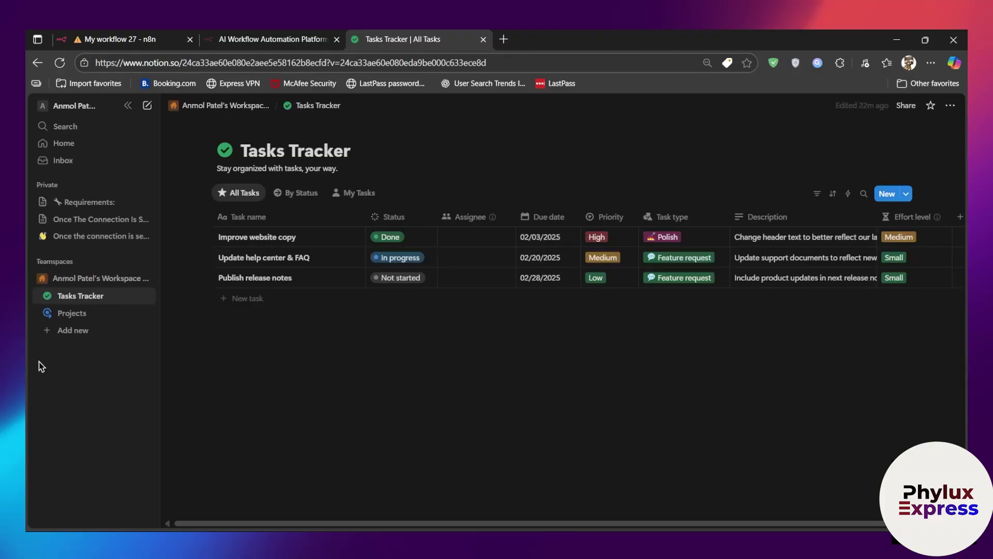
left_click(98, 110)
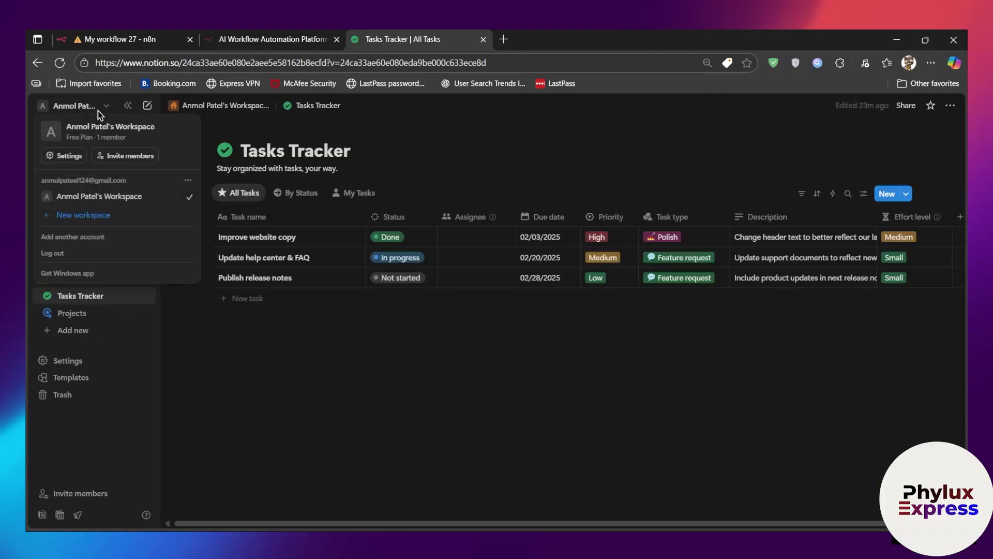
left_click(103, 223)
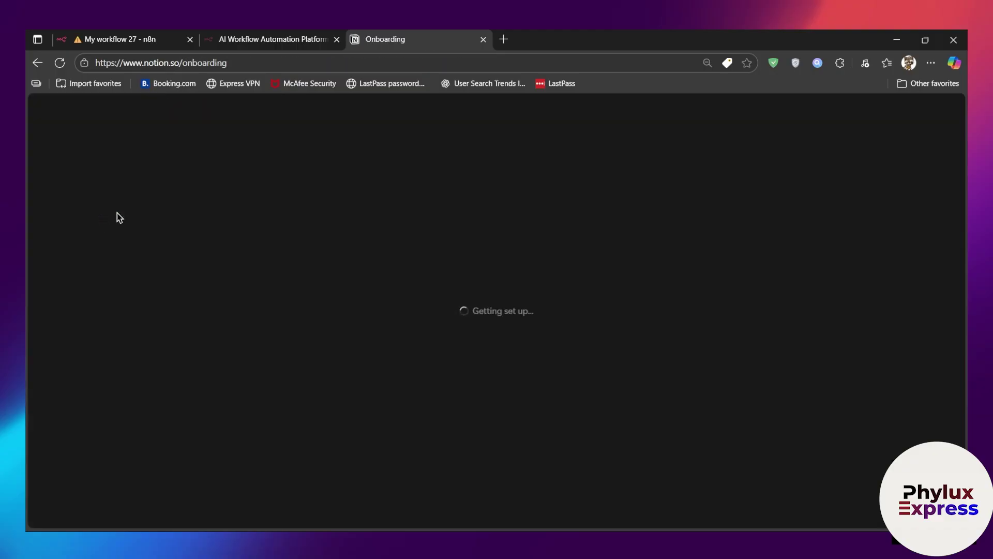
left_click(465, 242)
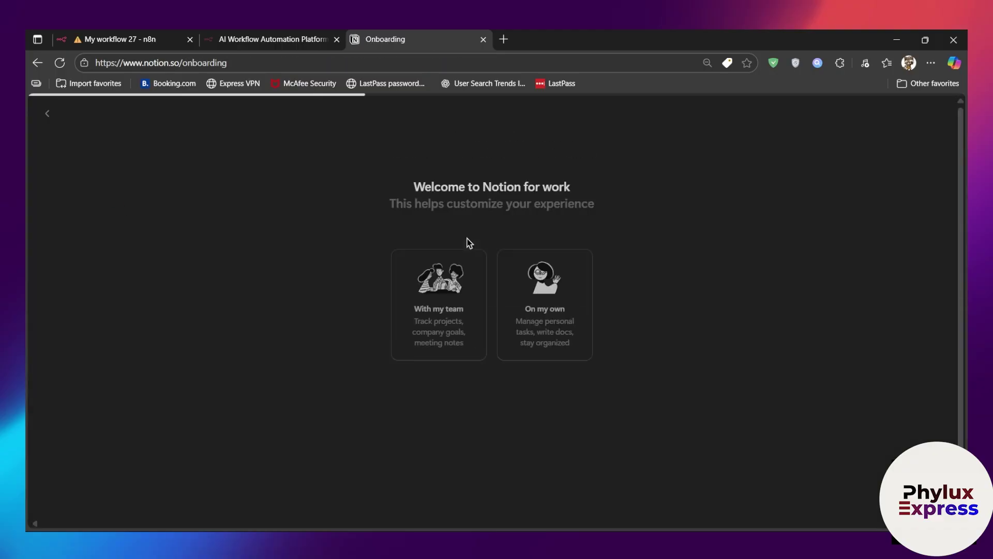
left_click(450, 344)
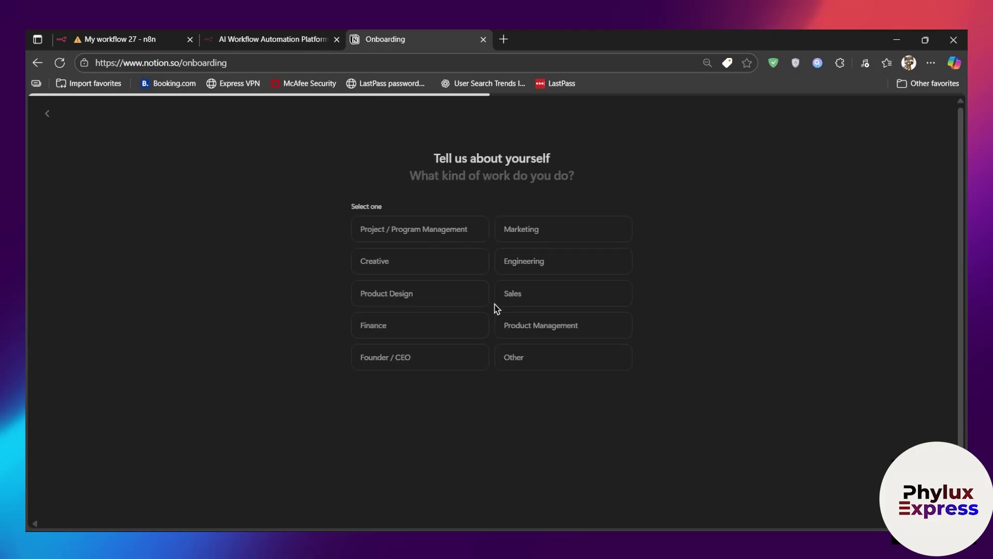
Step: Pick the Projects and Goals Tracker templates, skip invites, stay on Free, skip the desktop app
left_click(472, 298)
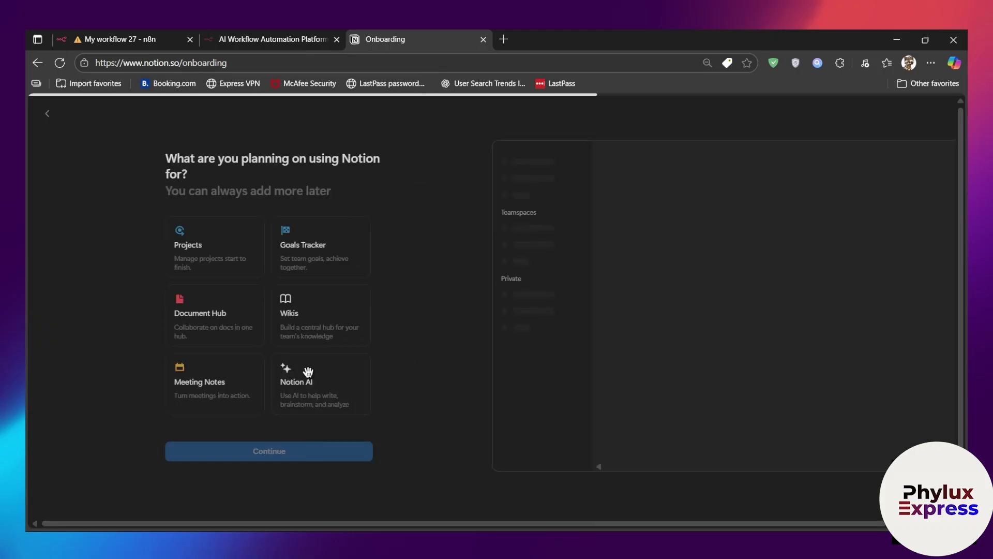
left_click(243, 256)
left_click(290, 258)
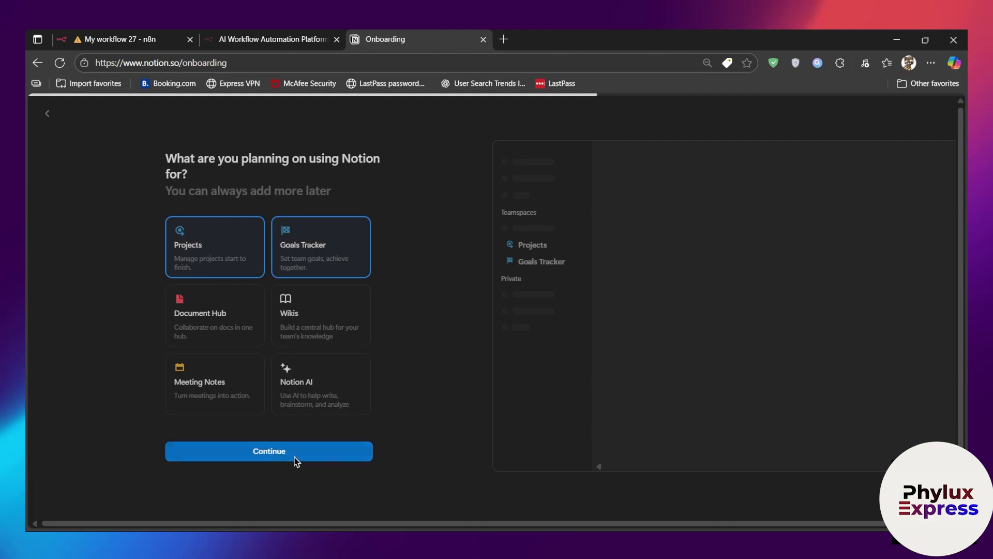
left_click(277, 455)
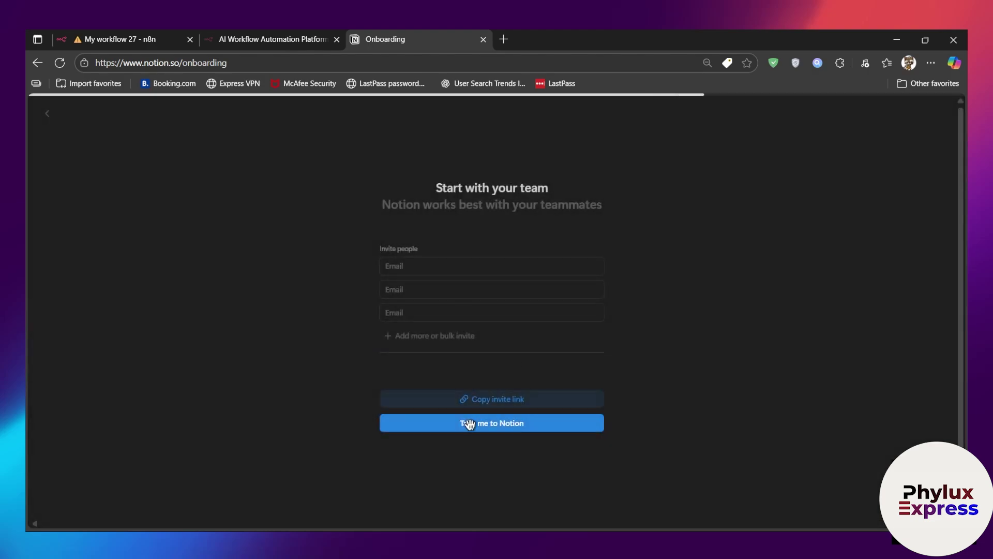
left_click(505, 426)
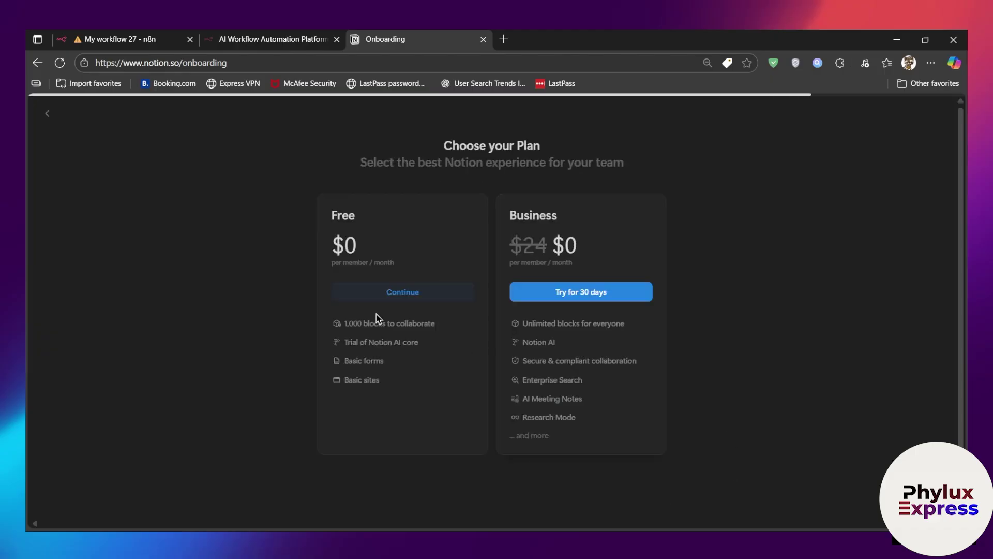
left_click(381, 299)
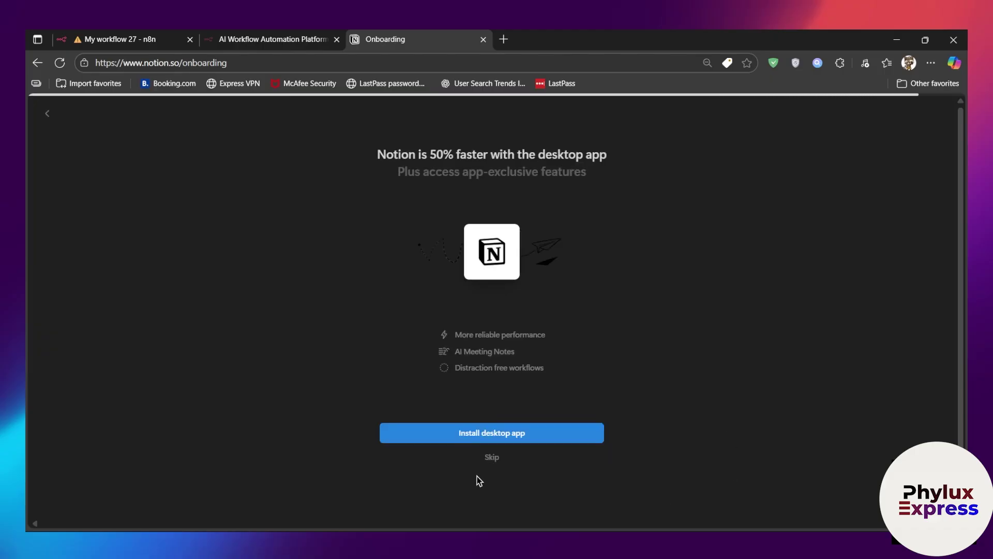
left_click(493, 458)
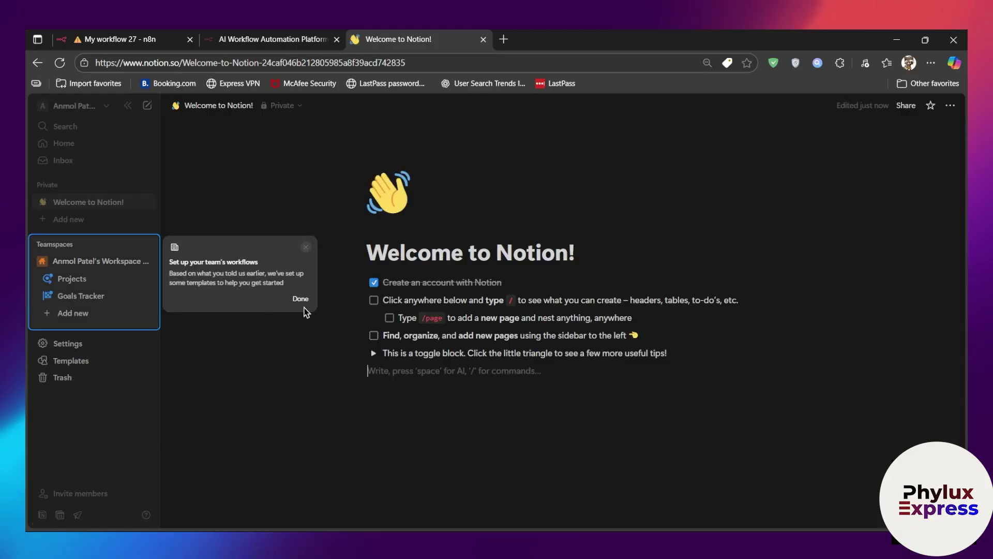
Step: From the new workspace's Settings > Connections, go to 'Develop or manage integrations'
left_click(301, 300)
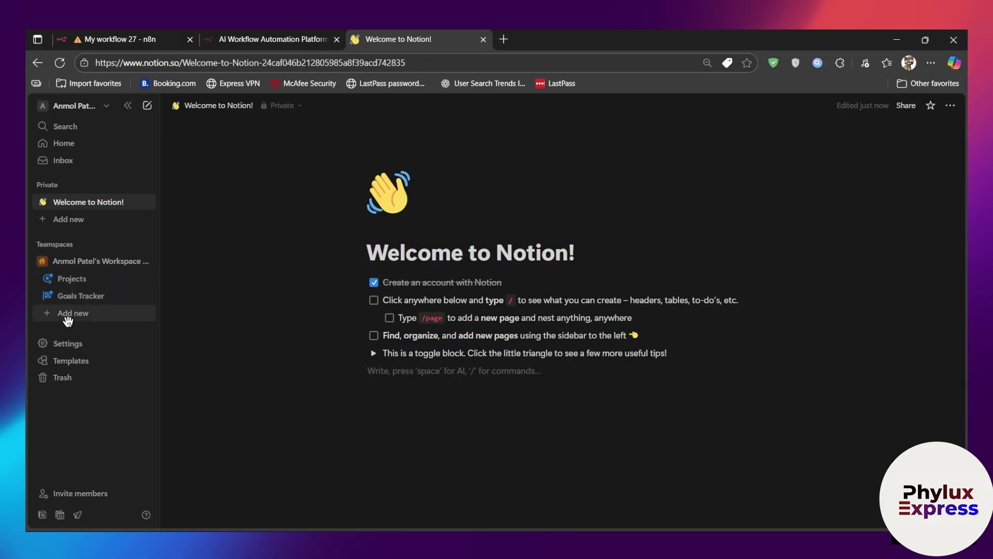
left_click(94, 108)
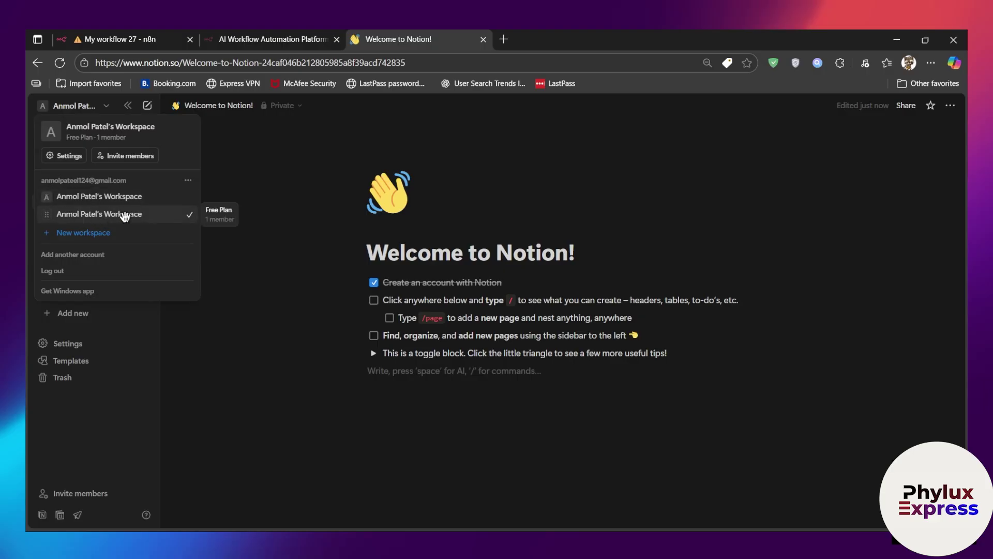
left_click(269, 399)
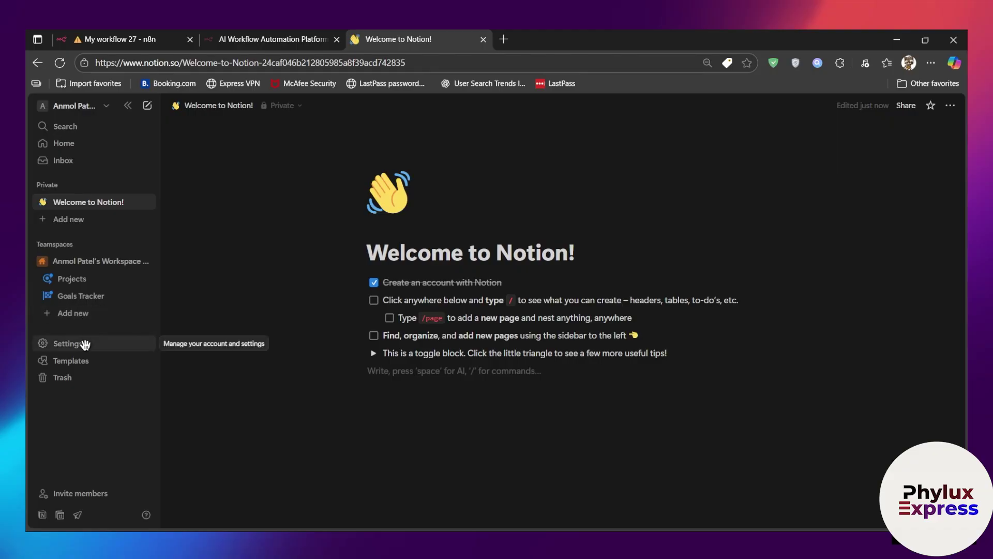
left_click(85, 344)
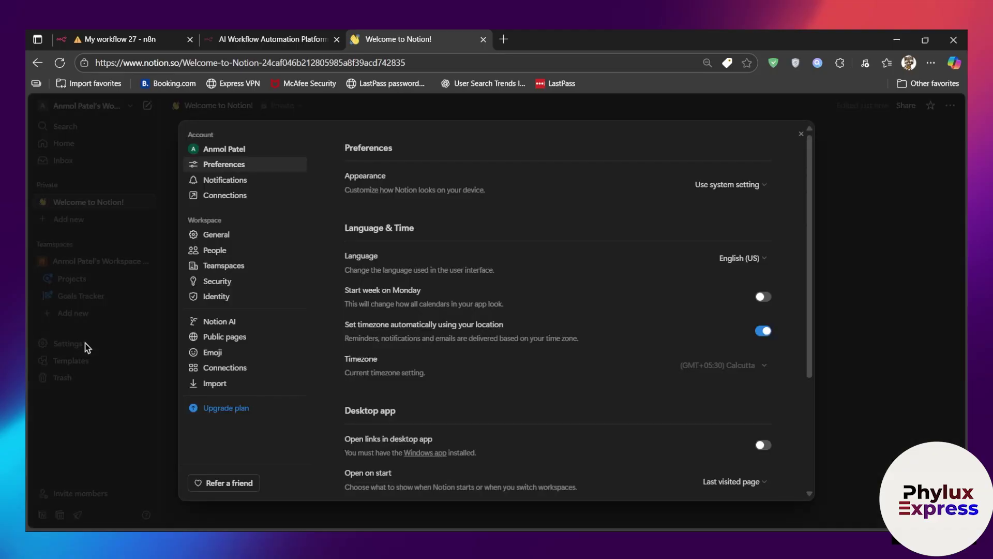
left_click(215, 200)
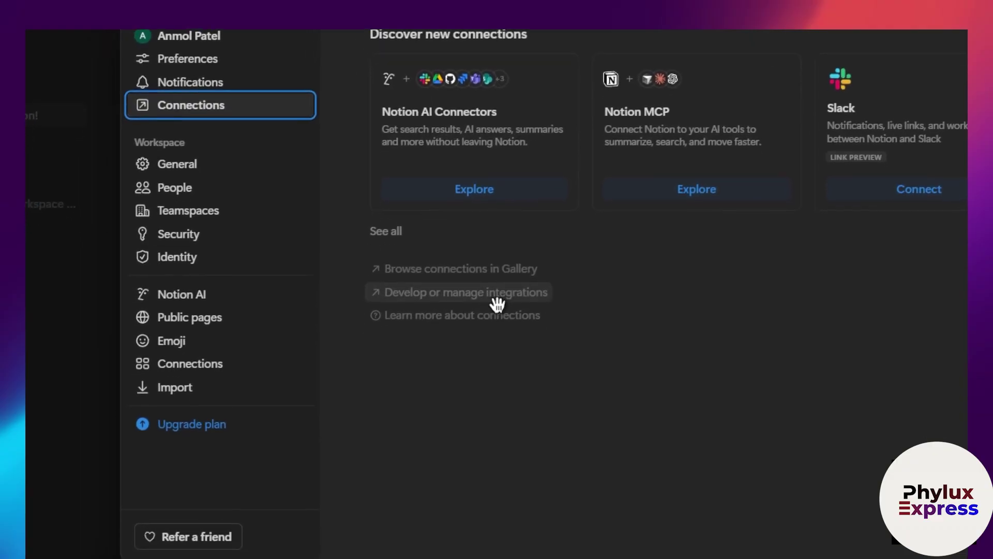
left_click(497, 296)
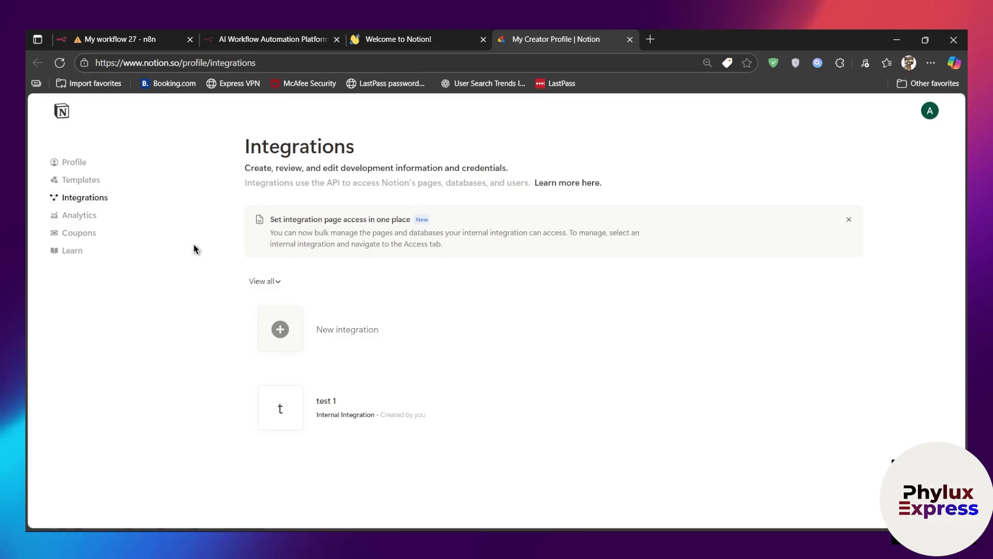
Step: Start a new integration named test2, linked to the new workspace, with type Internal
left_click(411, 332)
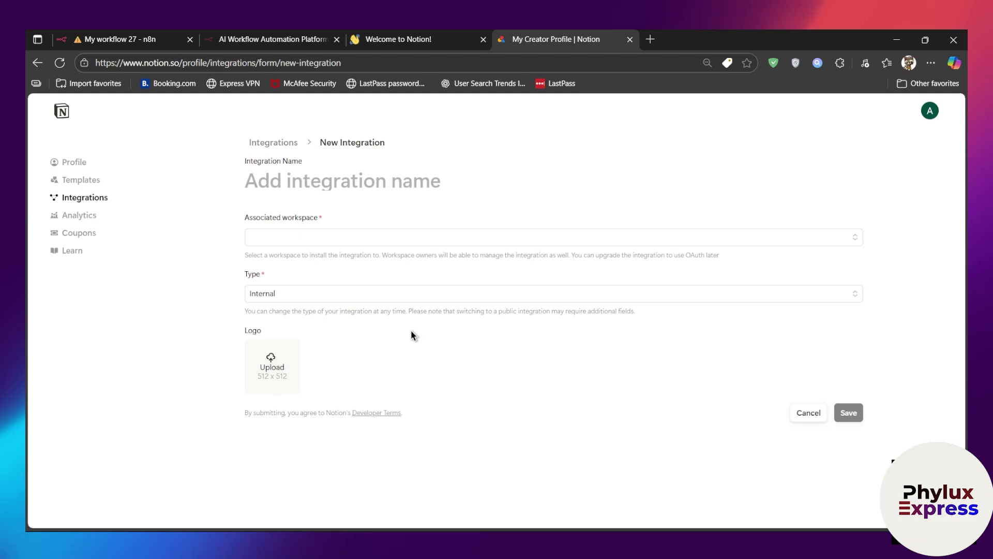
left_click(376, 182)
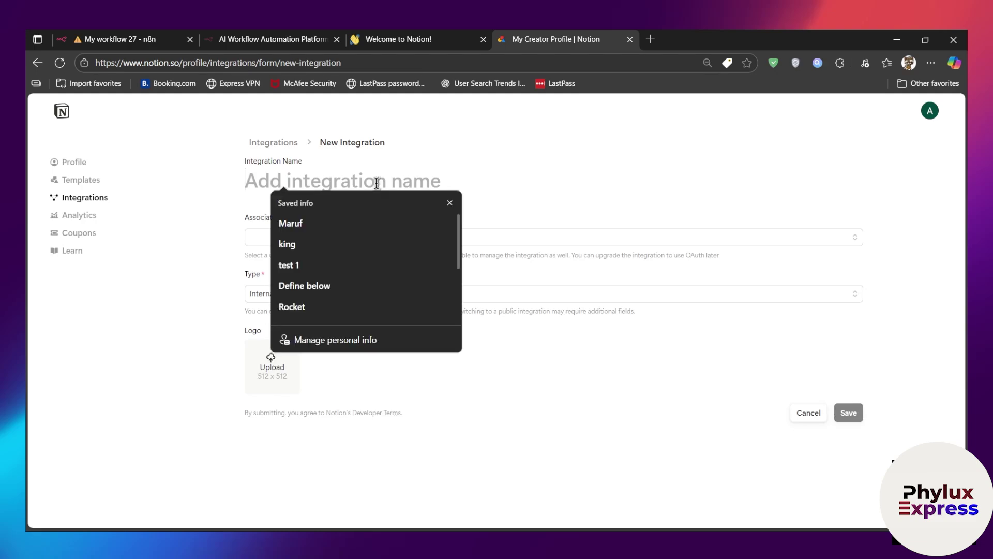
left_click(450, 203)
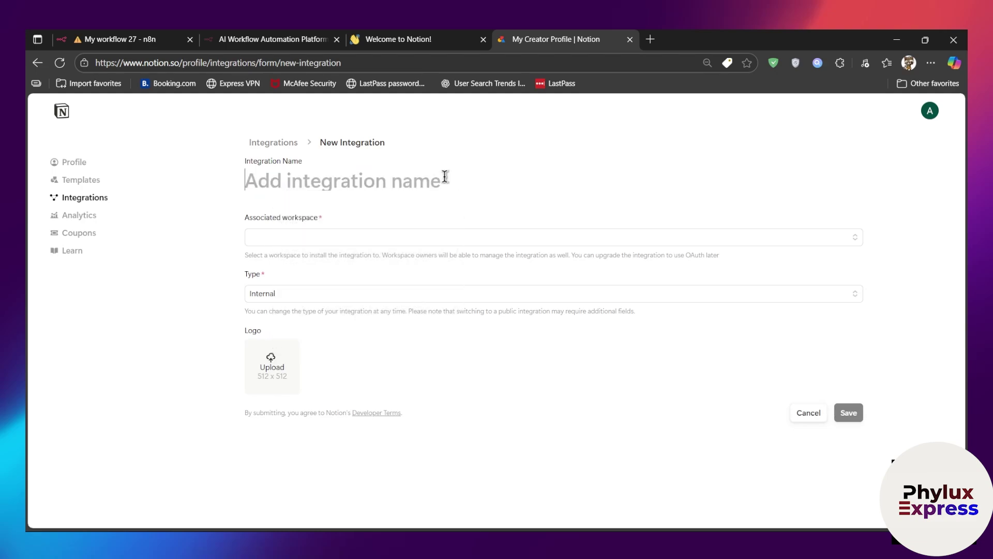
type("test2")
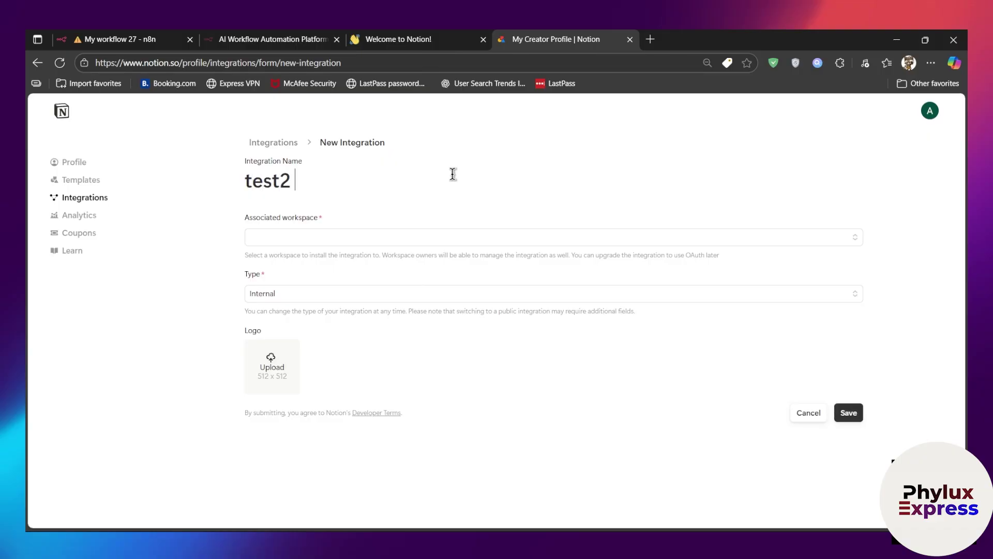
left_click(433, 237)
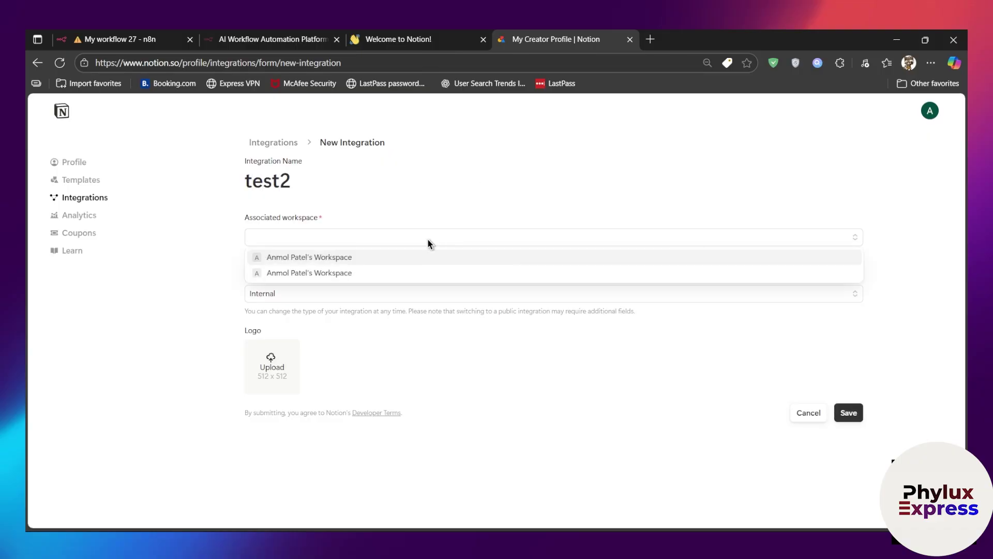
left_click(359, 273)
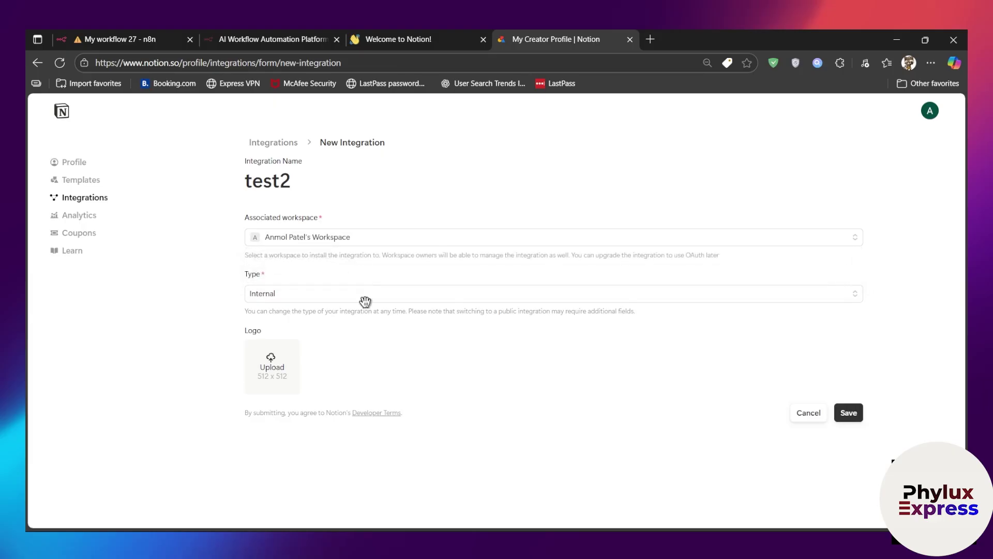
left_click(285, 295)
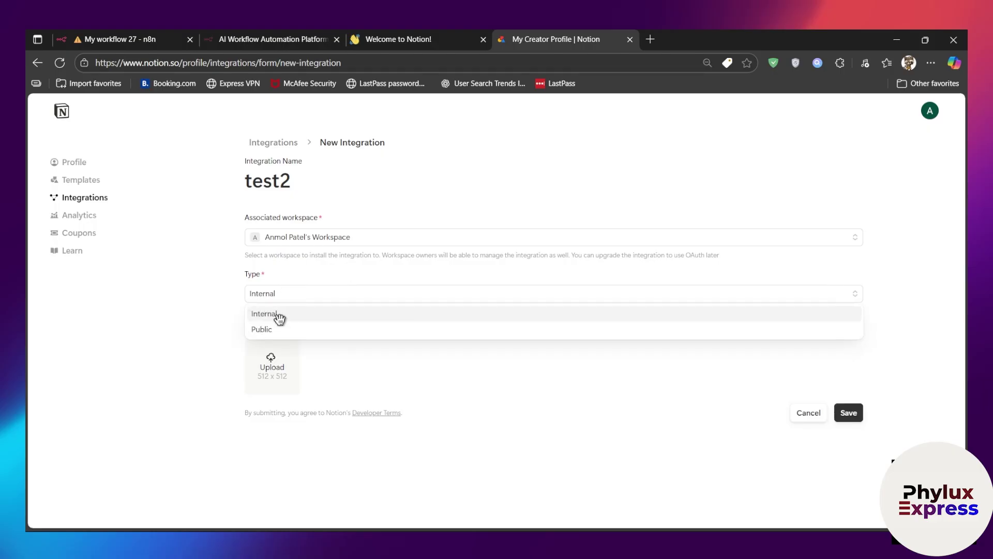
left_click(280, 313)
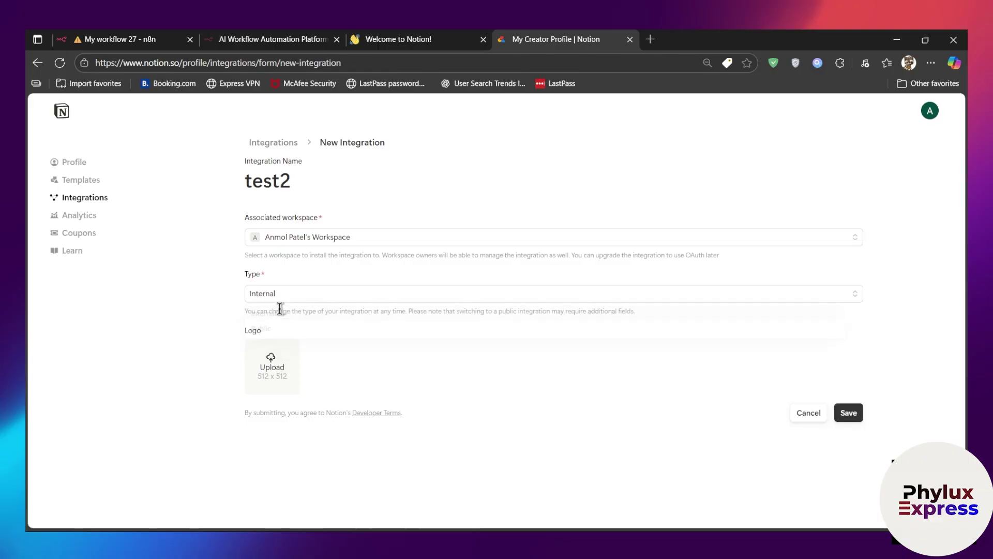
Step: Upload a jpg logo, save the test2 integration, and open its configuration page
left_click(281, 368)
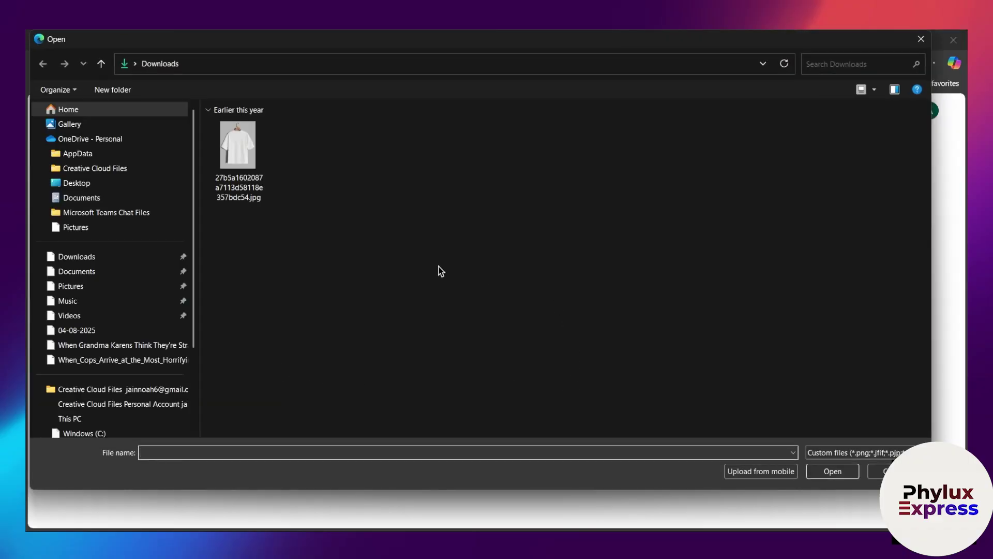
left_click(238, 151)
left_click(848, 457)
left_click(812, 400)
left_click(828, 469)
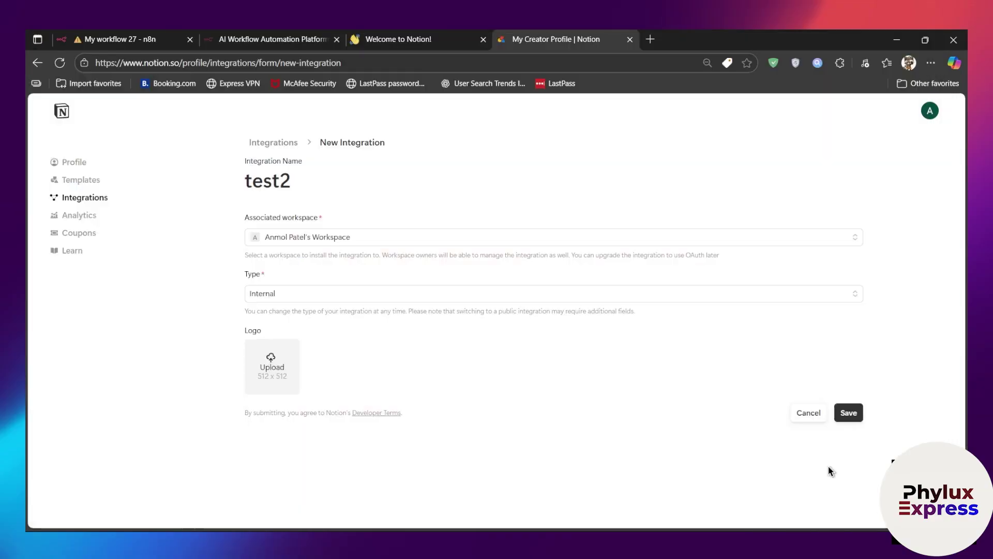
left_click(859, 411)
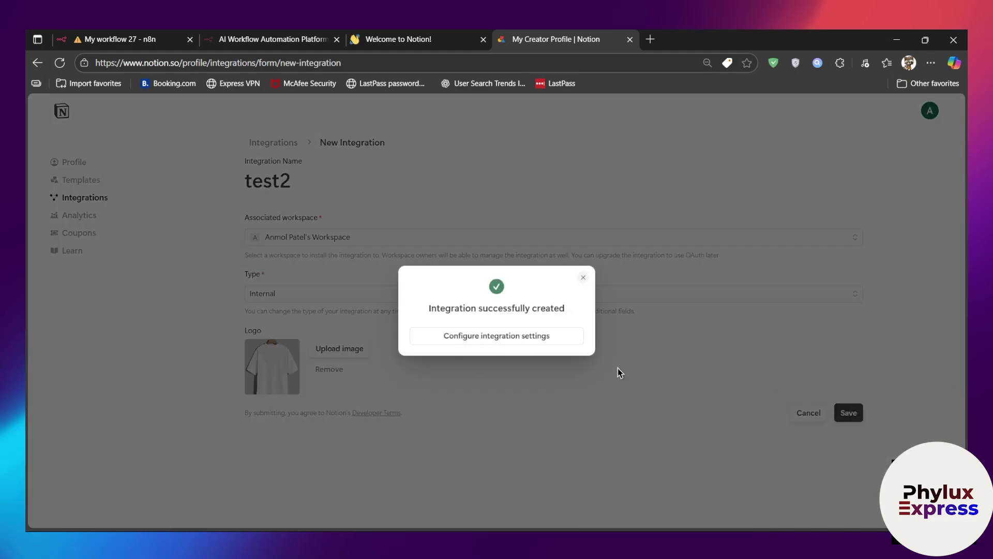
left_click(495, 343)
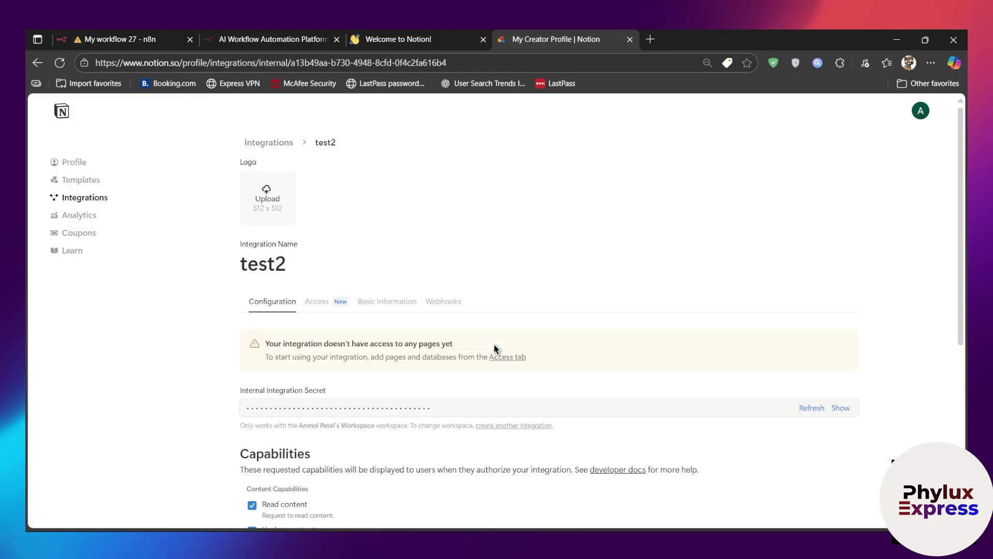
scroll(494, 346, "down", 1)
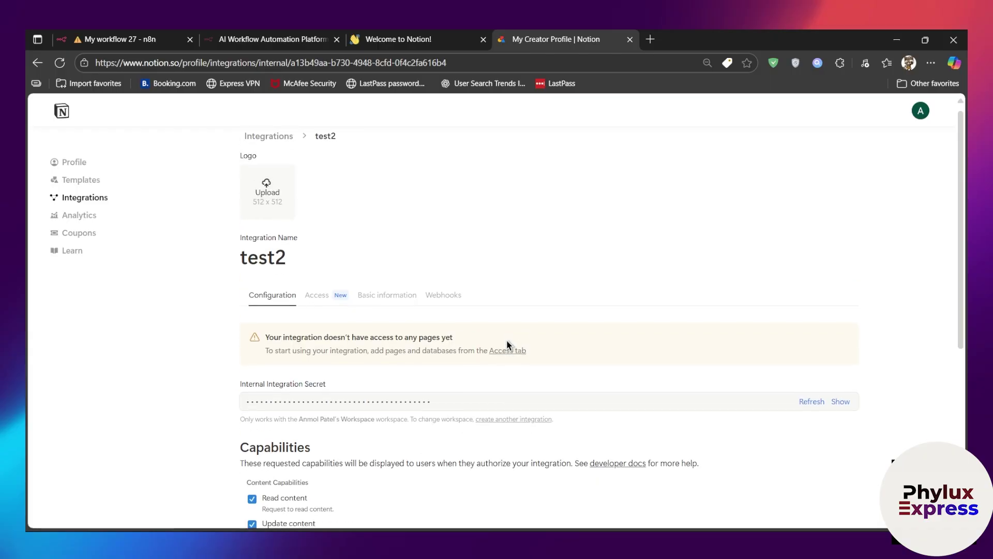
Step: Show the test2 Internal Integration Secret and copy it to the clipboard
scroll(508, 353, "down", 2)
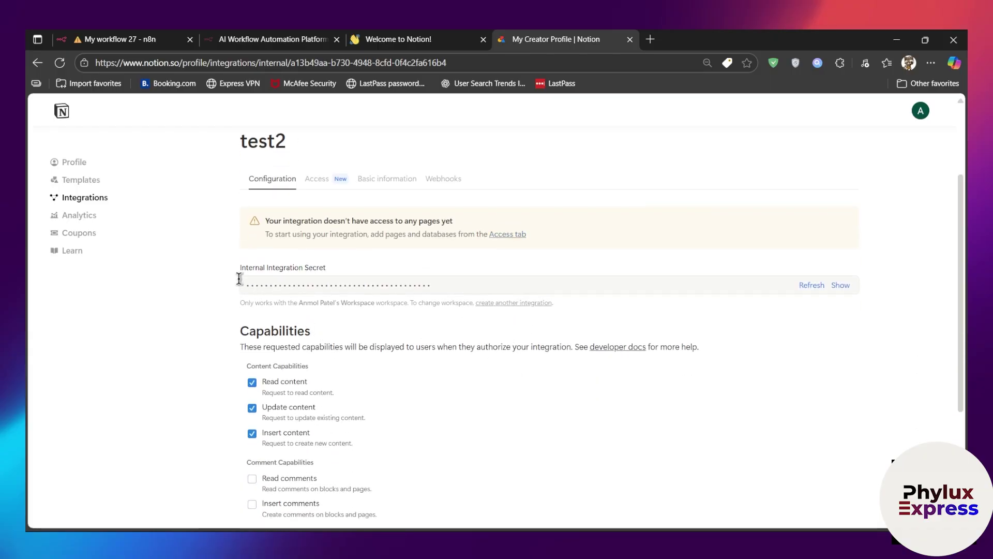
left_click_drag(242, 274, 357, 275)
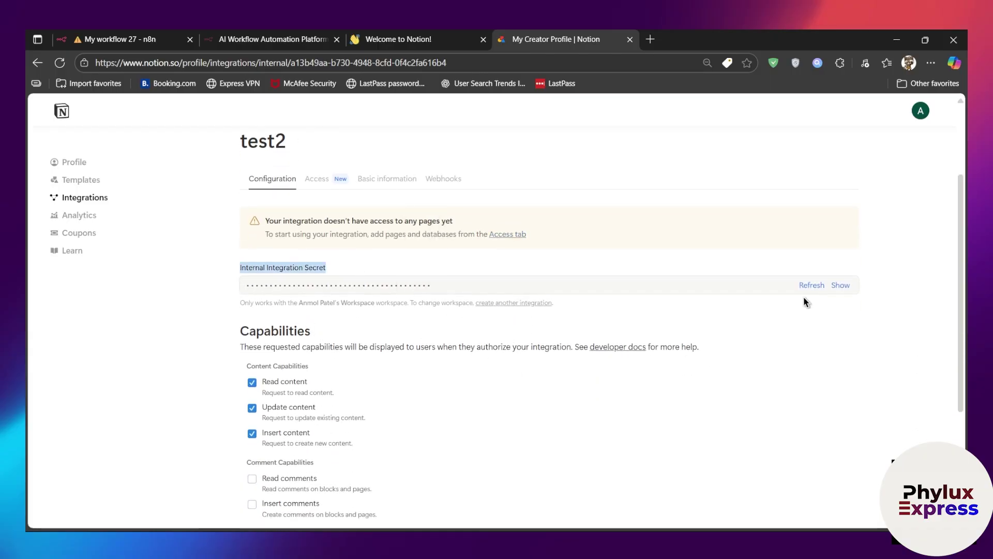
left_click(836, 288)
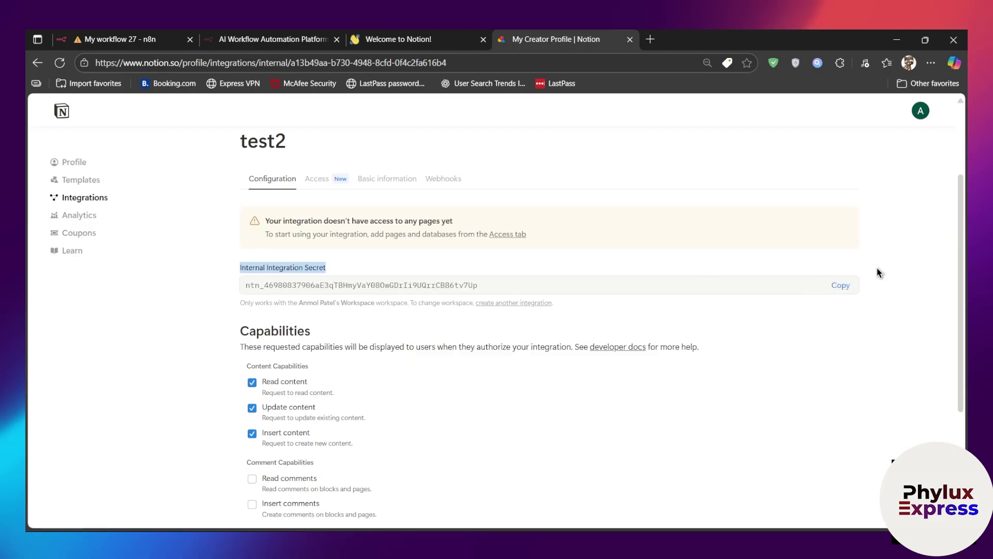
left_click(842, 286)
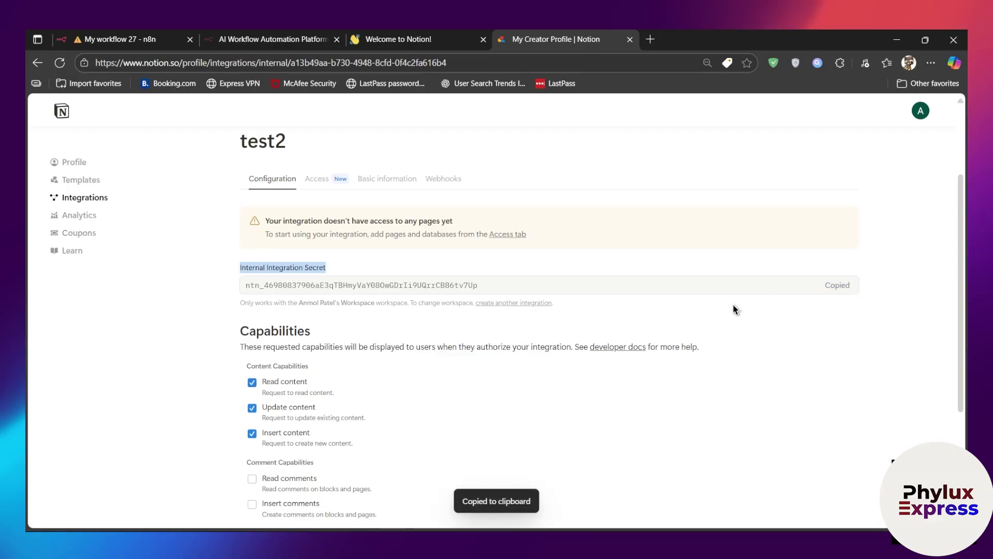
scroll(391, 290, "down", 2)
scroll(324, 346, "up", 1)
left_click_drag(242, 271, 339, 273)
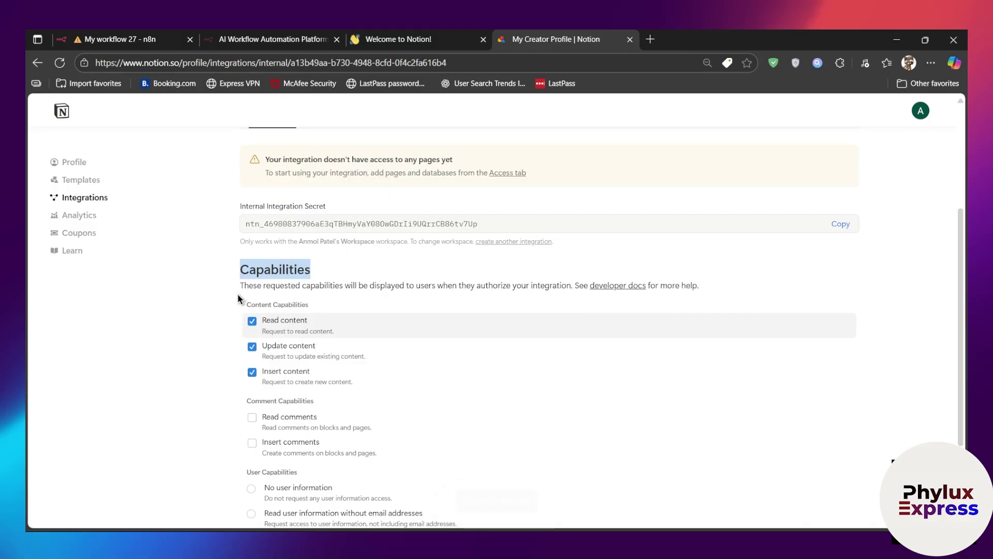
scroll(310, 321, "up", 3)
scroll(350, 331, "down", 3)
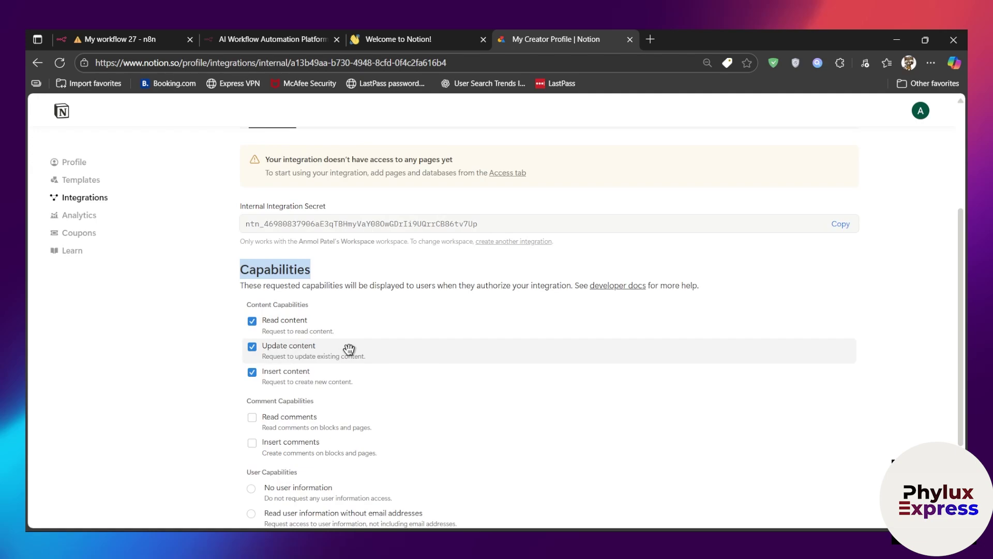
scroll(344, 379, "down", 2)
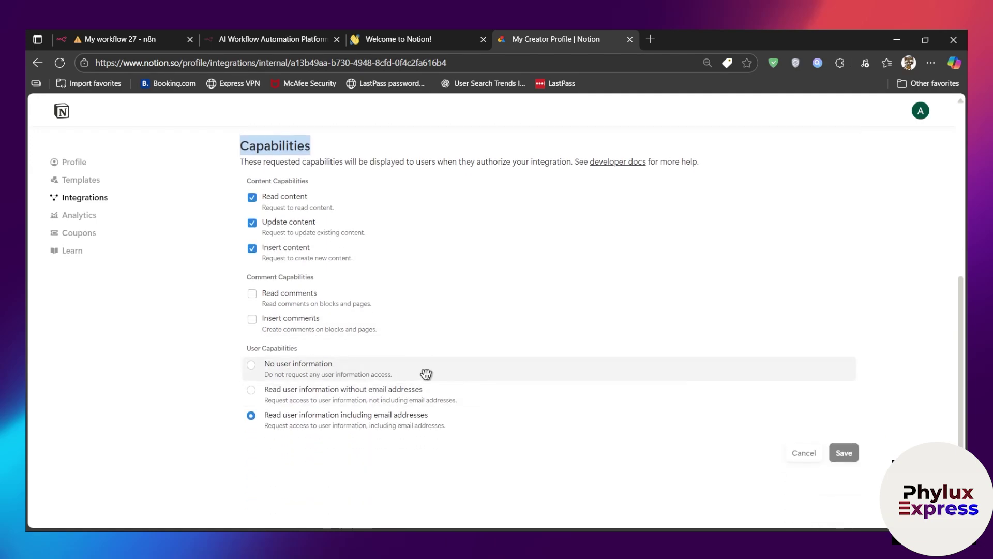
scroll(425, 340, "up", 1)
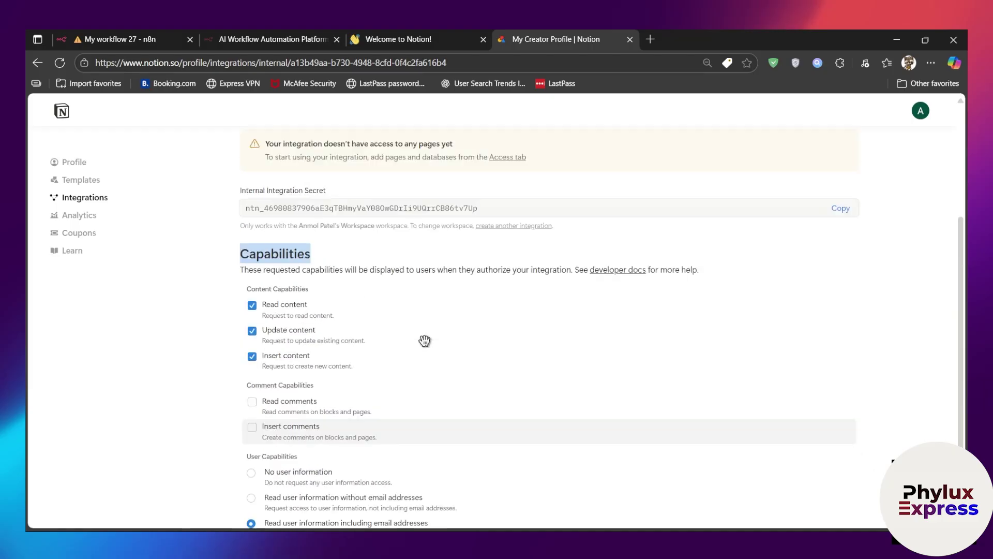
scroll(425, 340, "up", 4)
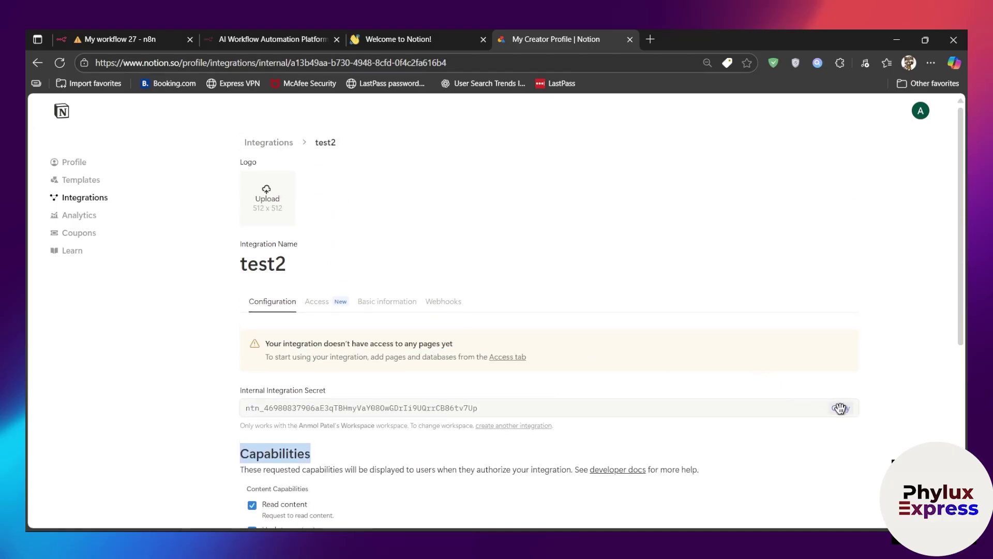
left_click(841, 408)
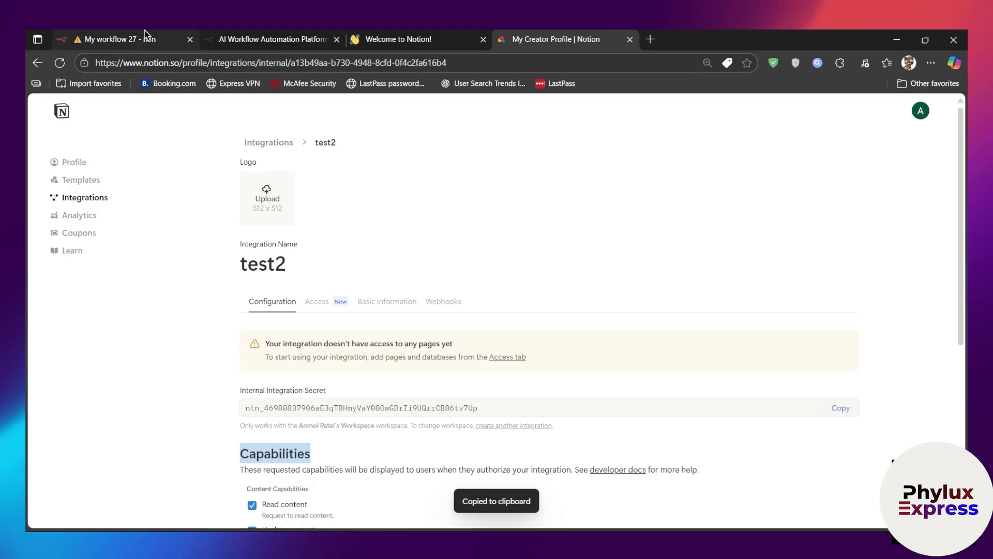
left_click(146, 34)
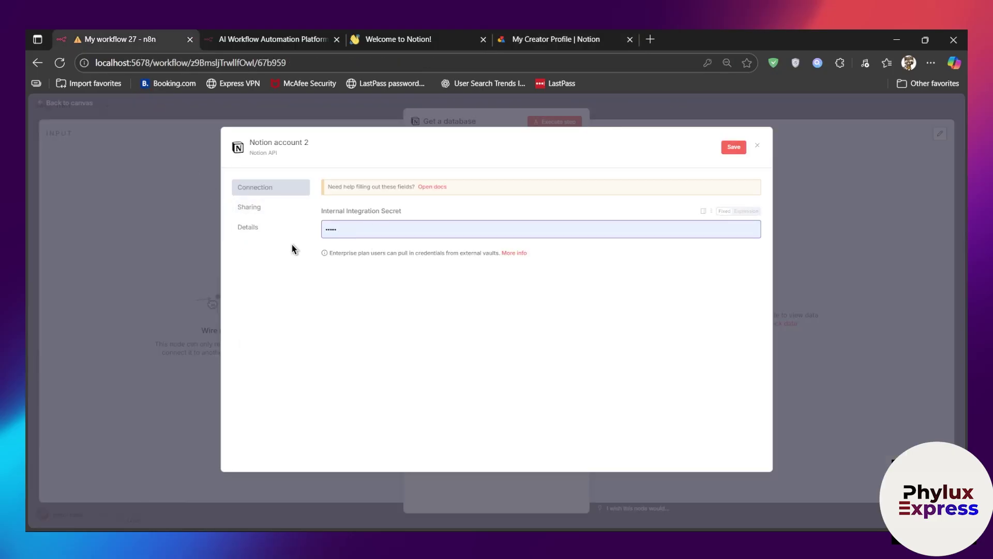
Step: Clear the old secret in the n8n credential and paste the copied test2 integration secret
left_click(745, 211)
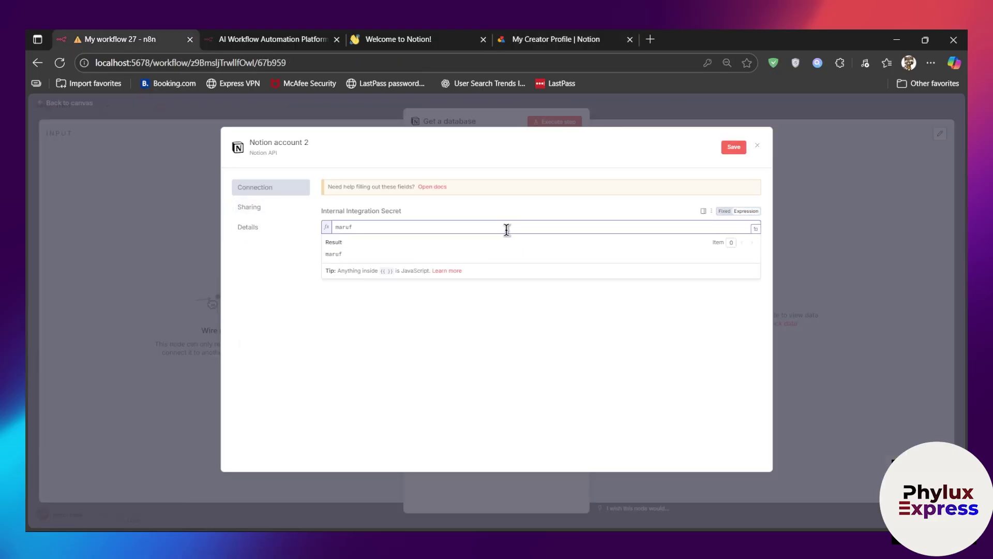
left_click_drag(397, 232, 291, 227)
key("BackSpace")
left_click(725, 216)
left_click_drag(473, 229, 257, 240)
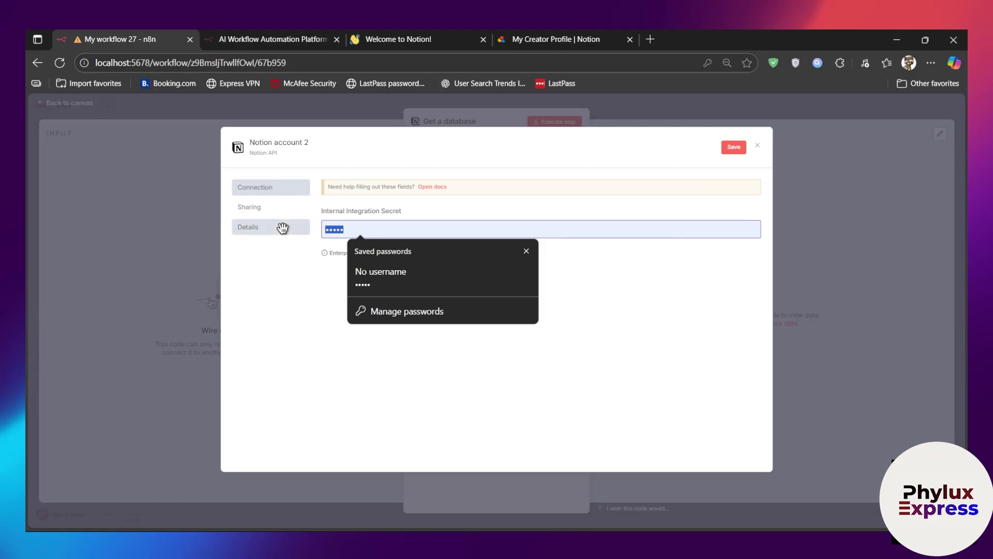
key("BackSpace")
left_click(527, 253)
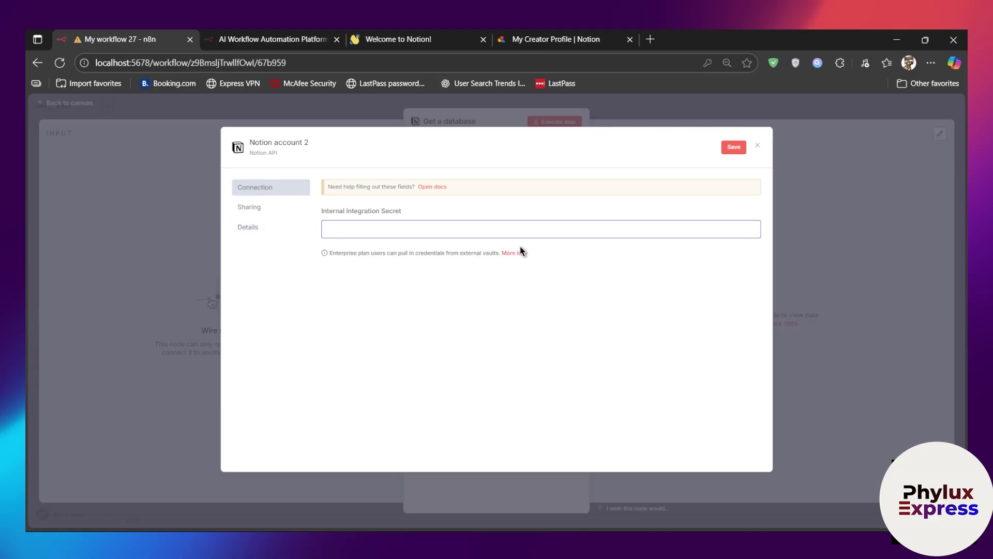
key("ctrl+v")
Step: Save and test the Notion account 2 credential, then close it without storing the password
left_click(730, 147)
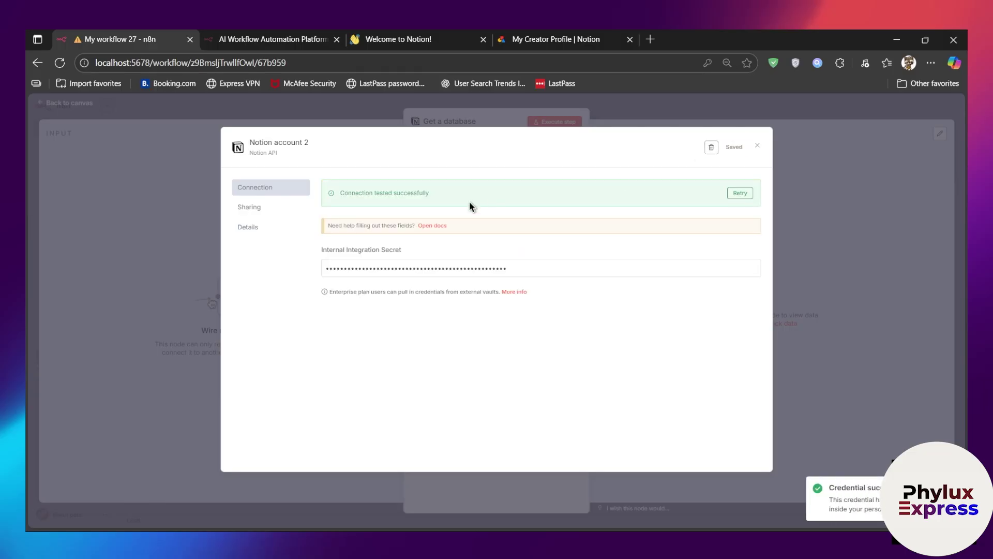
left_click_drag(335, 194, 521, 200)
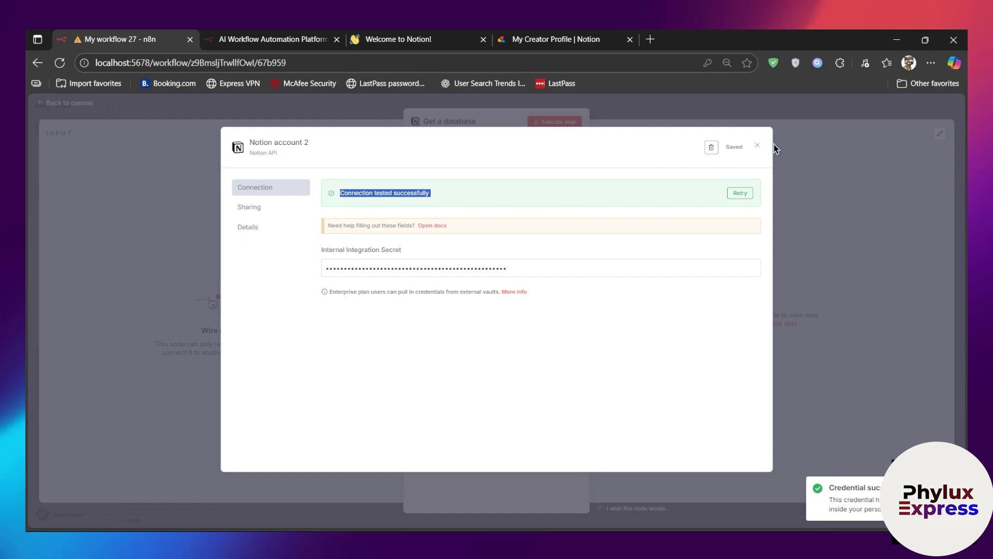
left_click(758, 149)
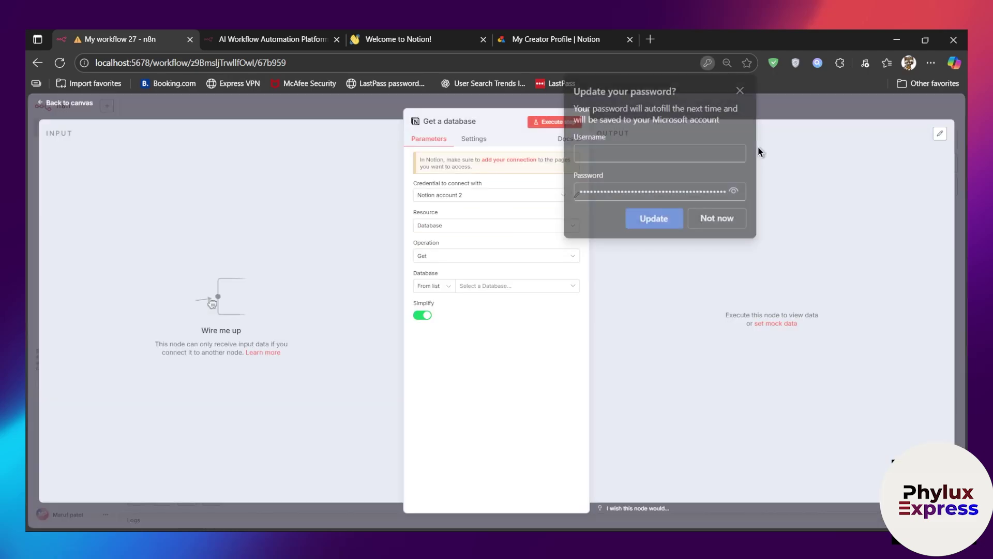
left_click(719, 218)
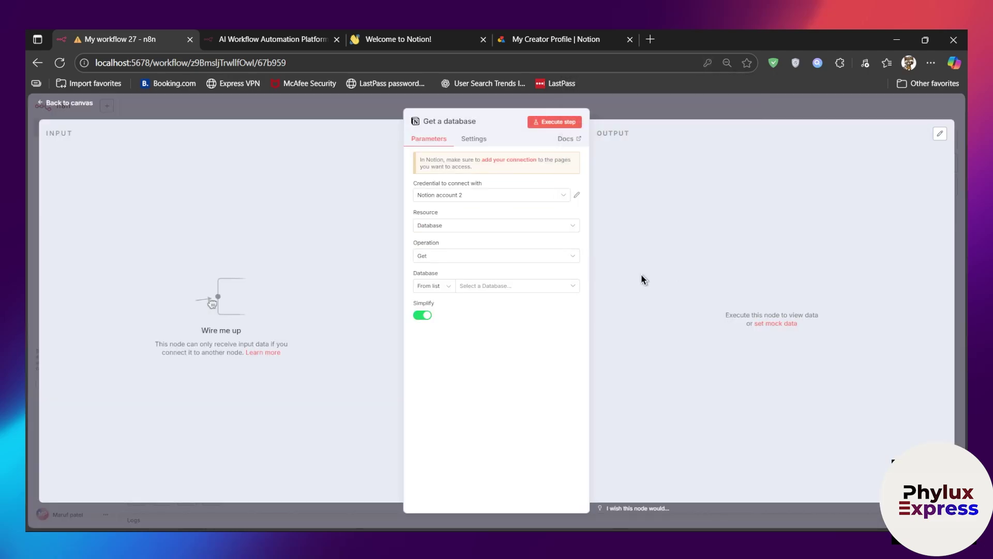
left_click(564, 34)
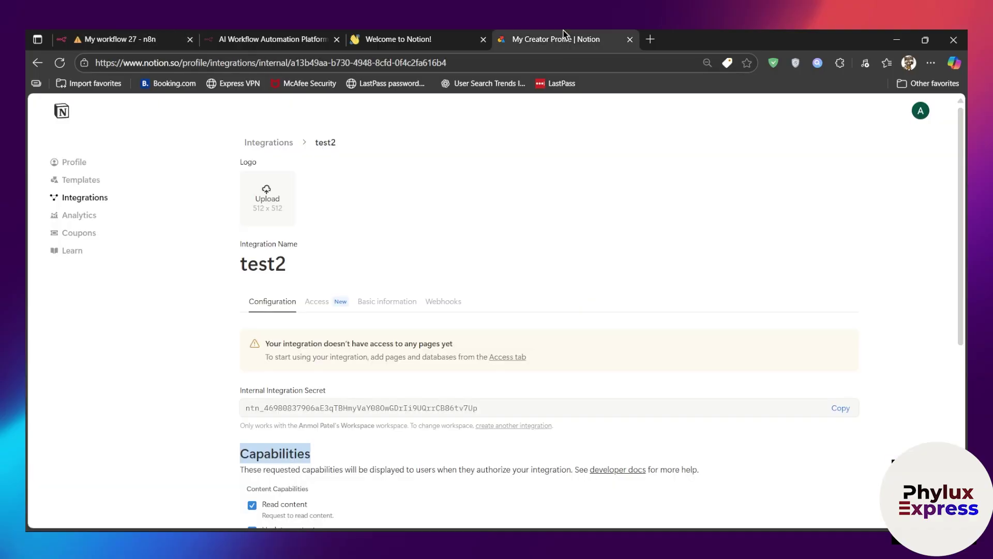
Step: Close Notion settings and open the Projects database from the sidebar, accepting its default features
left_click(398, 36)
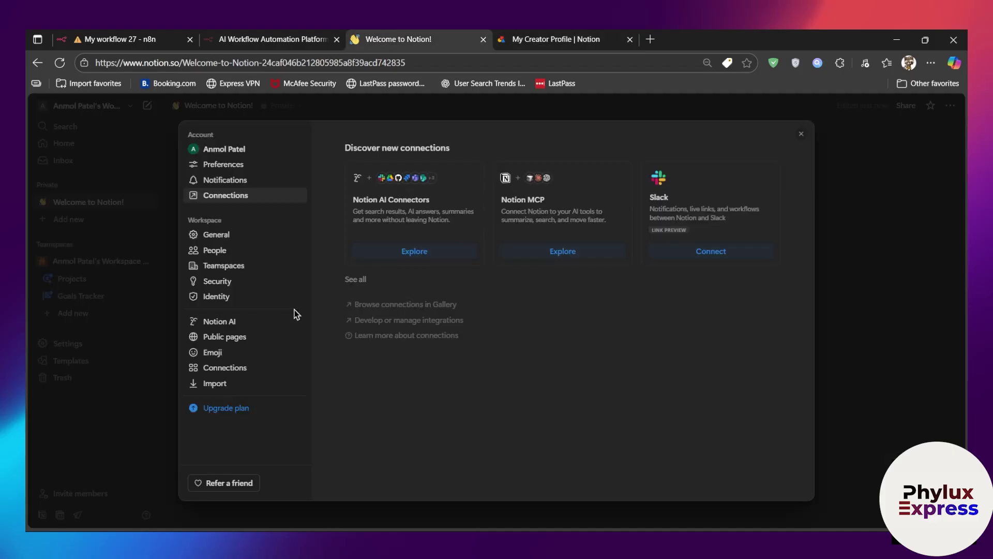
left_click(797, 136)
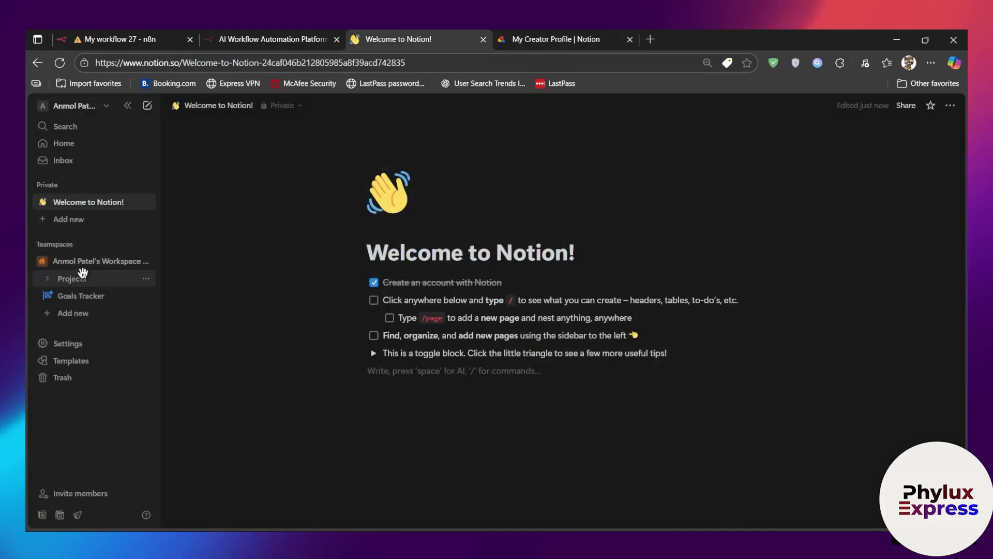
left_click(86, 277)
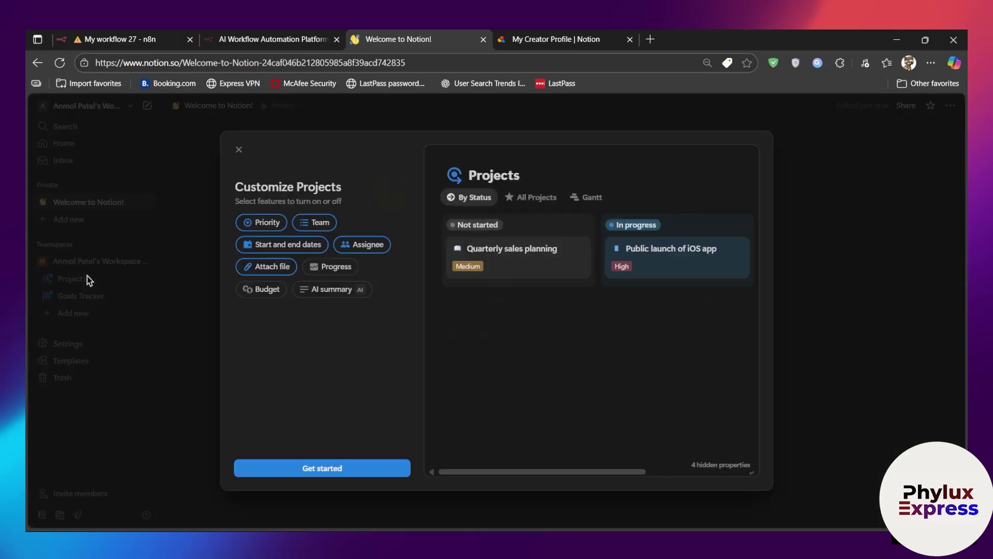
left_click(87, 279)
left_click(95, 264)
left_click(95, 268)
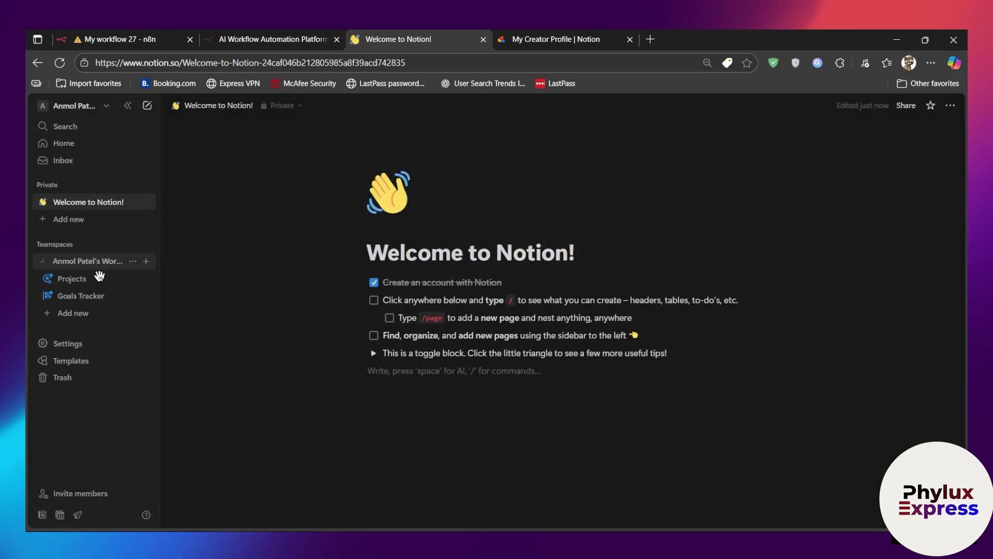
left_click(100, 287)
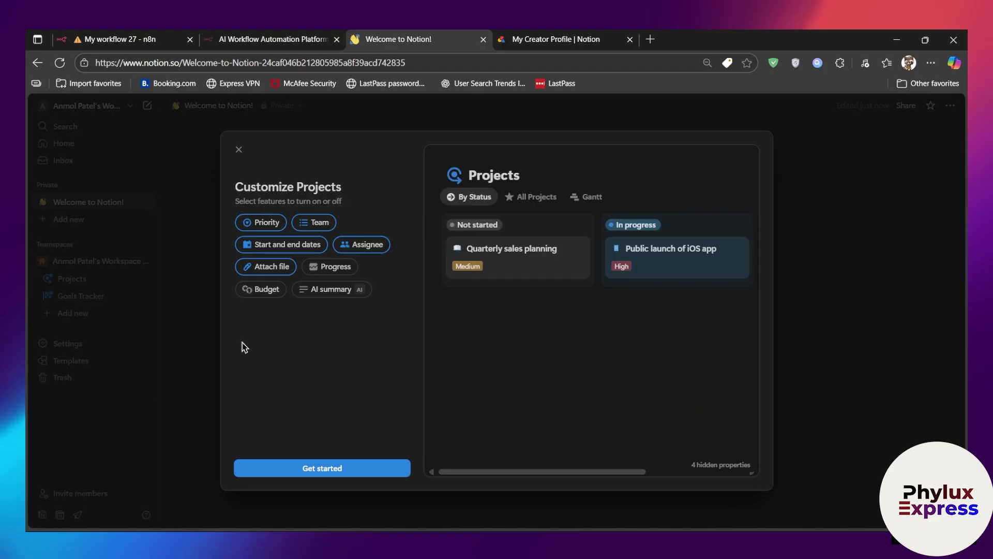
left_click(340, 472)
left_click(347, 472)
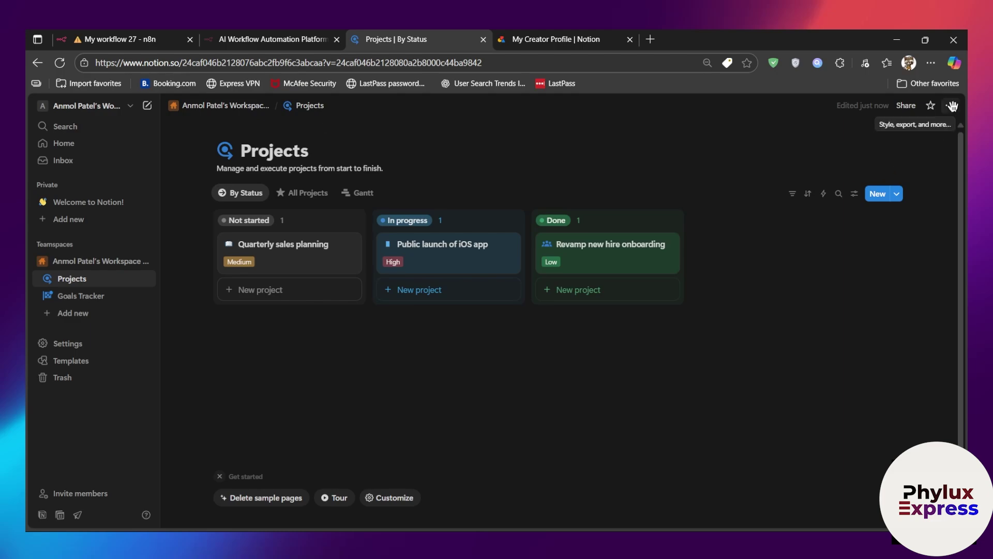
Step: Connect the test2 integration to the Notion Projects database, then return to the n8n workflow
left_click(952, 107)
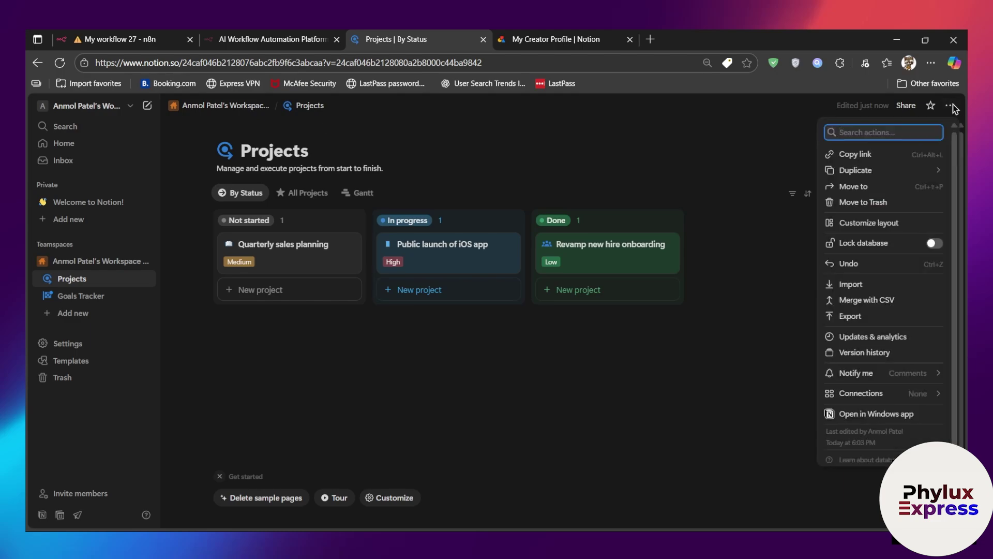
left_click(886, 394)
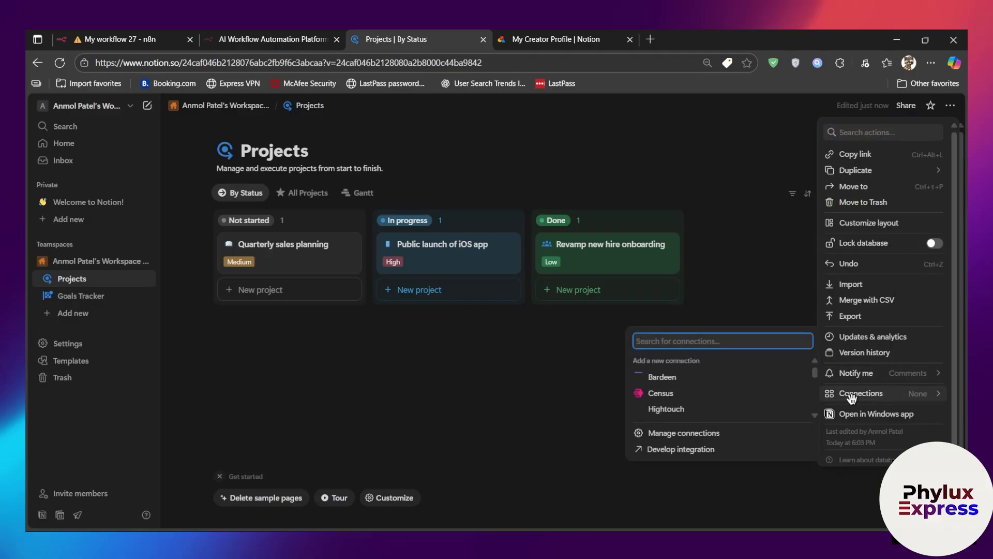
scroll(755, 406, "down", 5)
scroll(750, 402, "down", 4)
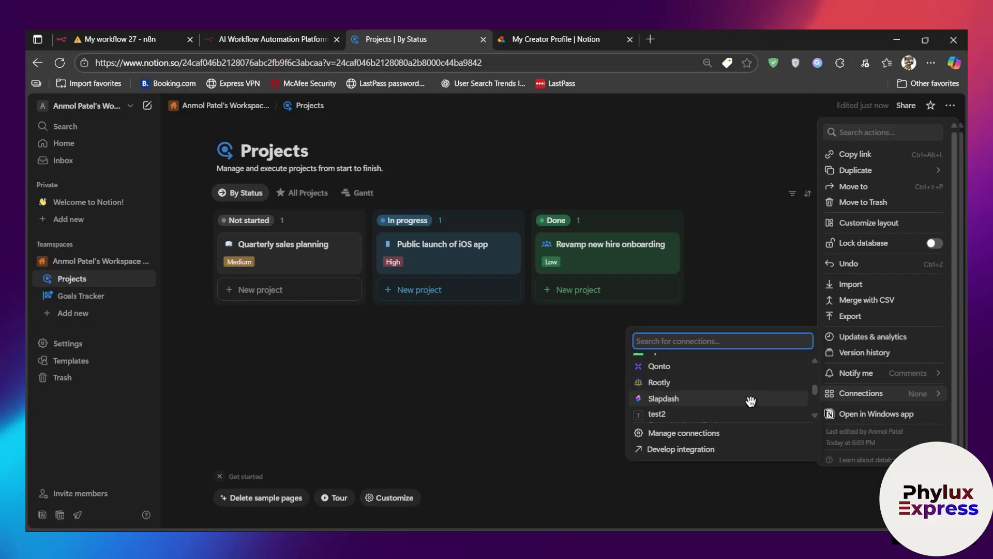
scroll(747, 388, "down", 2)
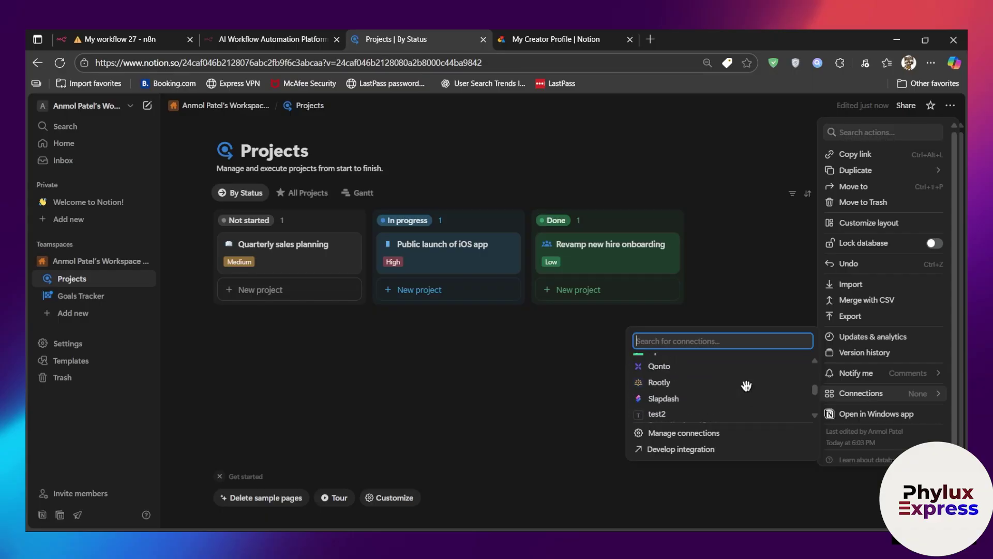
scroll(747, 386, "up", 2)
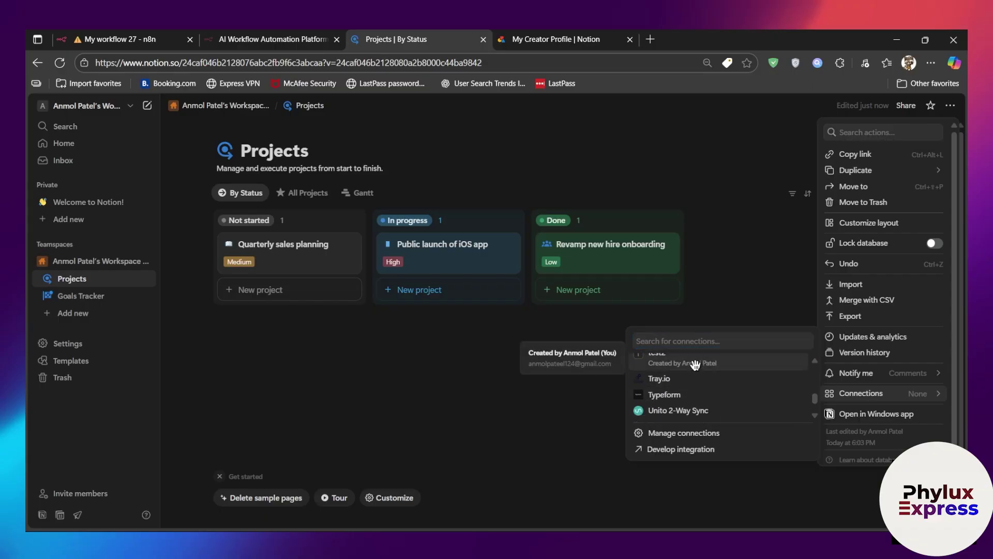
left_click(695, 359)
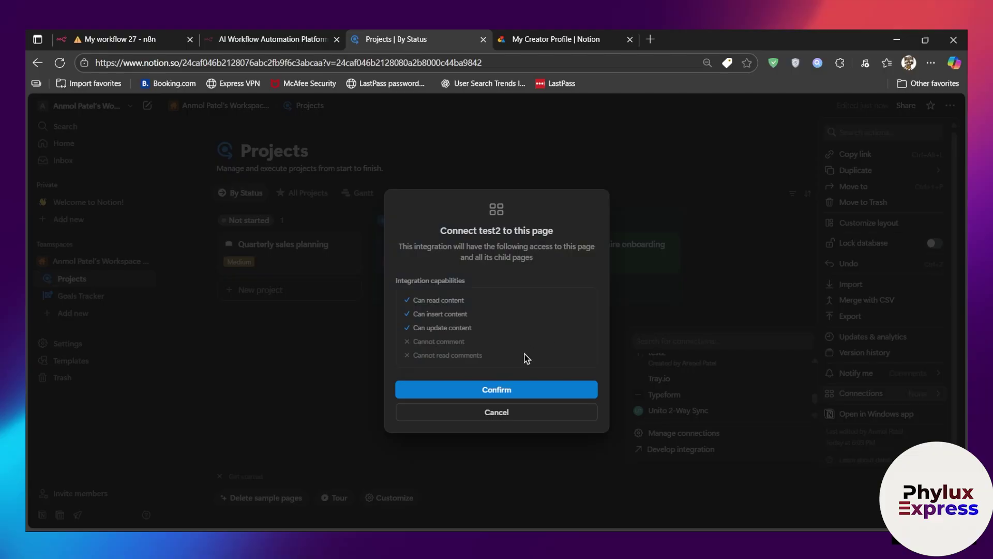
left_click(511, 388)
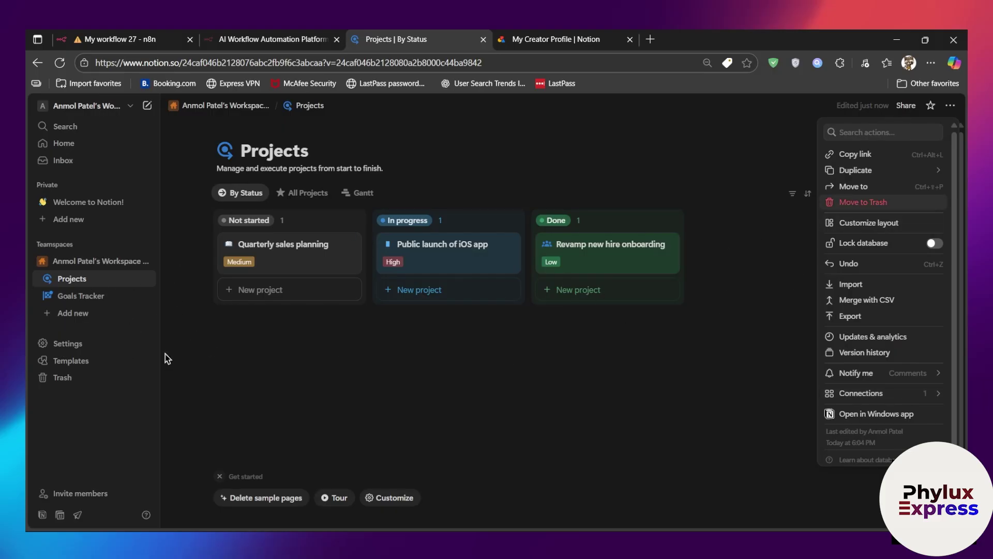
left_click(142, 35)
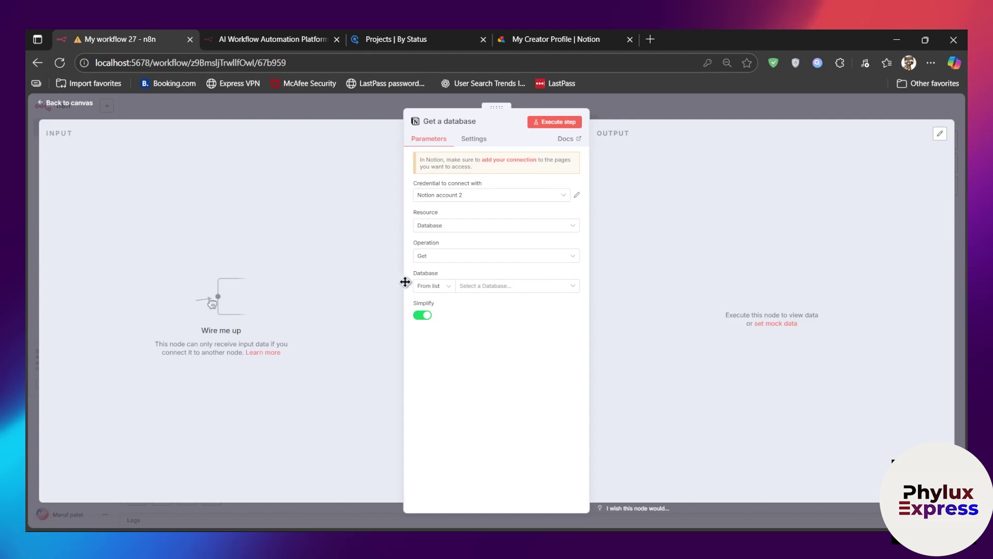
Step: Select the Projects database in the Database dropdown and execute the node
left_click(518, 288)
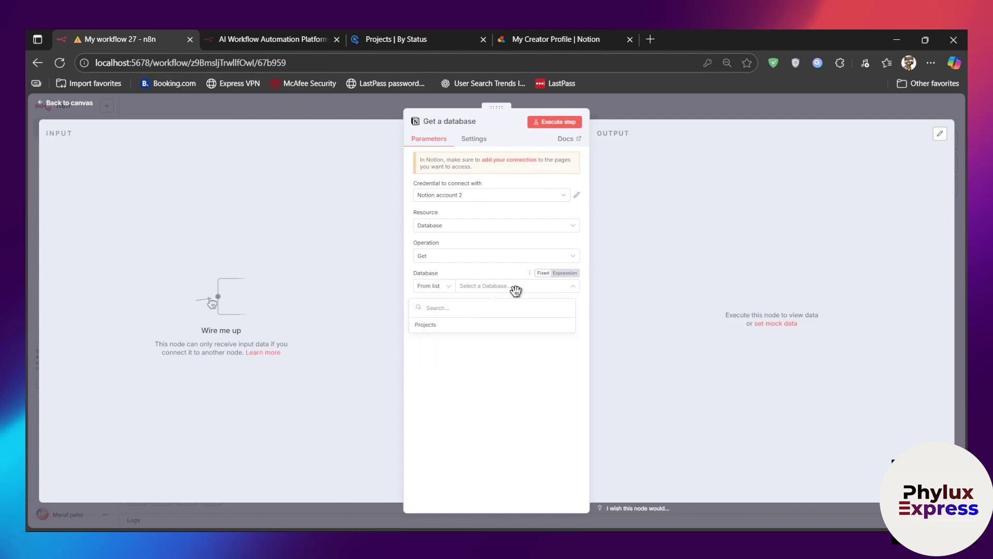
left_click(469, 326)
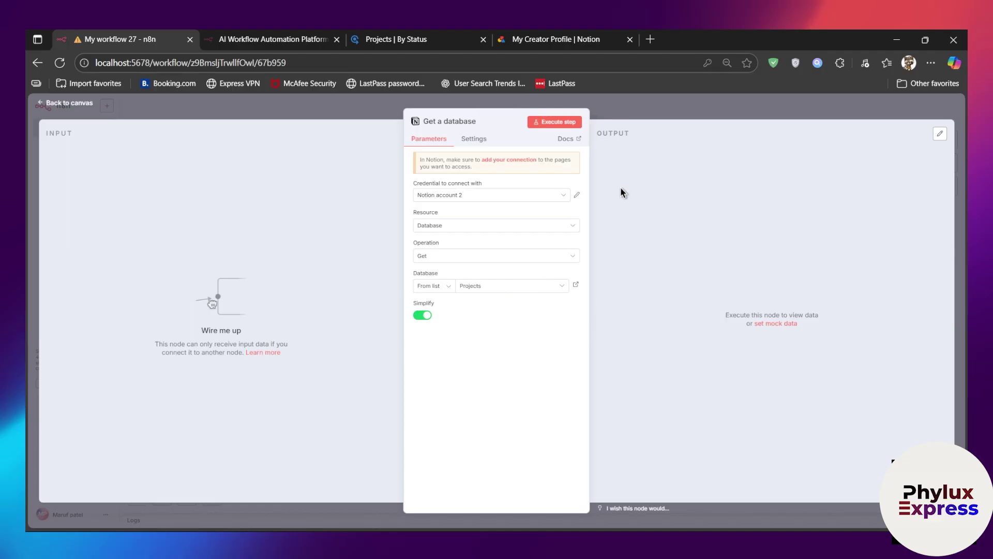
left_click(551, 124)
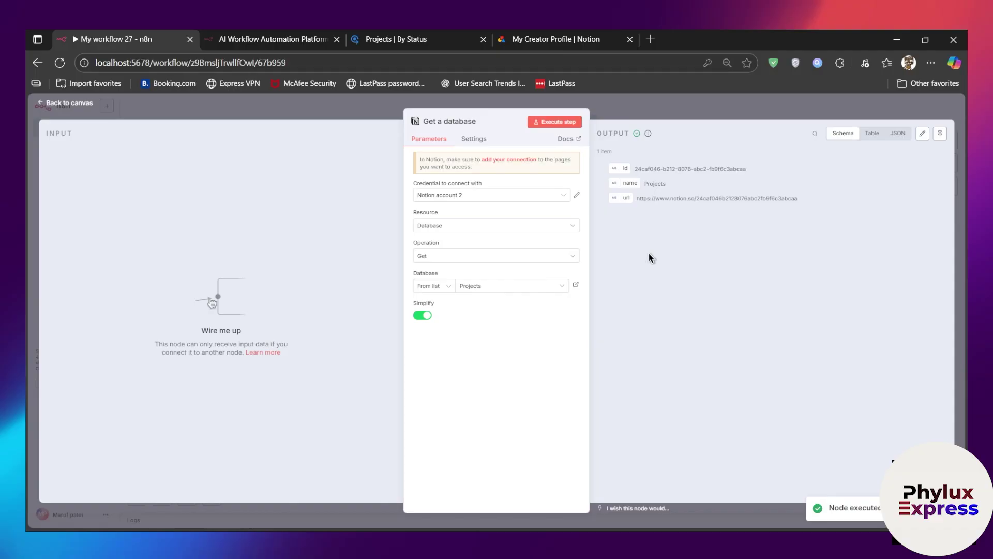
Step: Check the returned id and name values, then copy the database url
left_click_drag(628, 166, 720, 173)
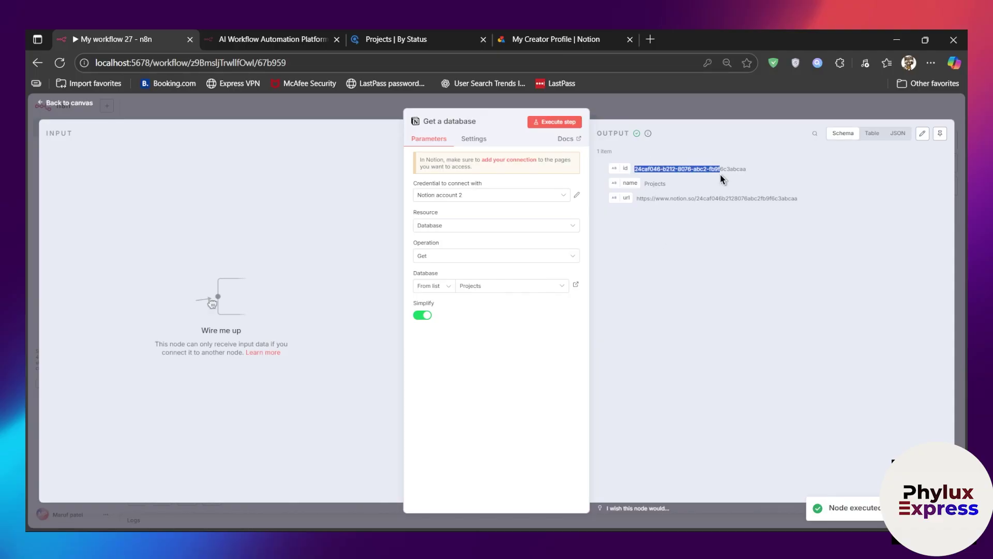
left_click(763, 278)
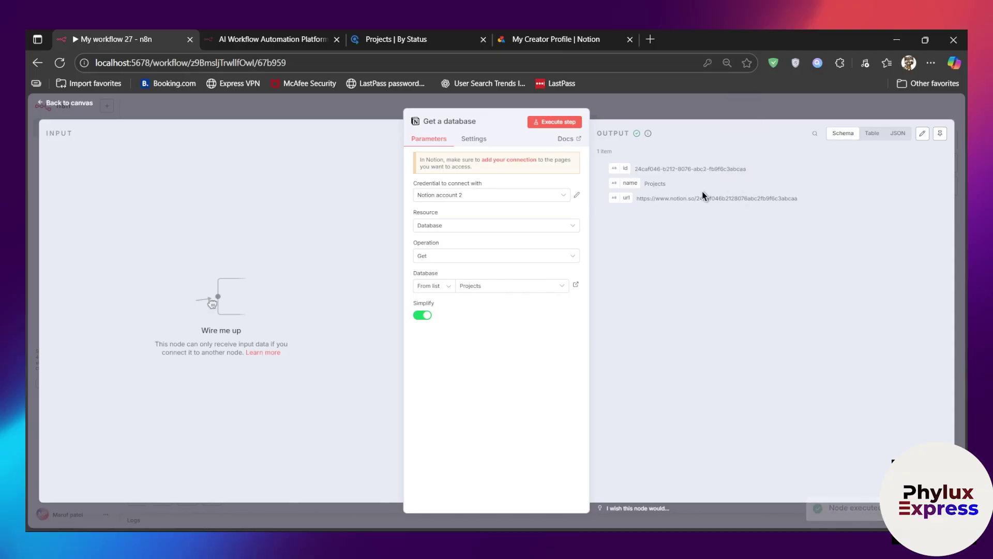
left_click_drag(738, 176, 826, 198)
left_click(650, 213)
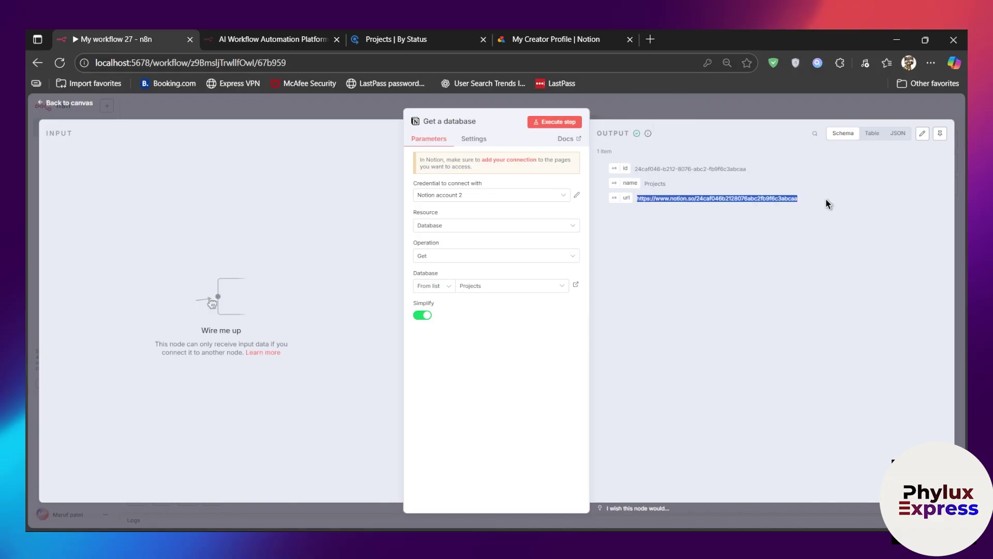
right_click(684, 206)
left_click(727, 222)
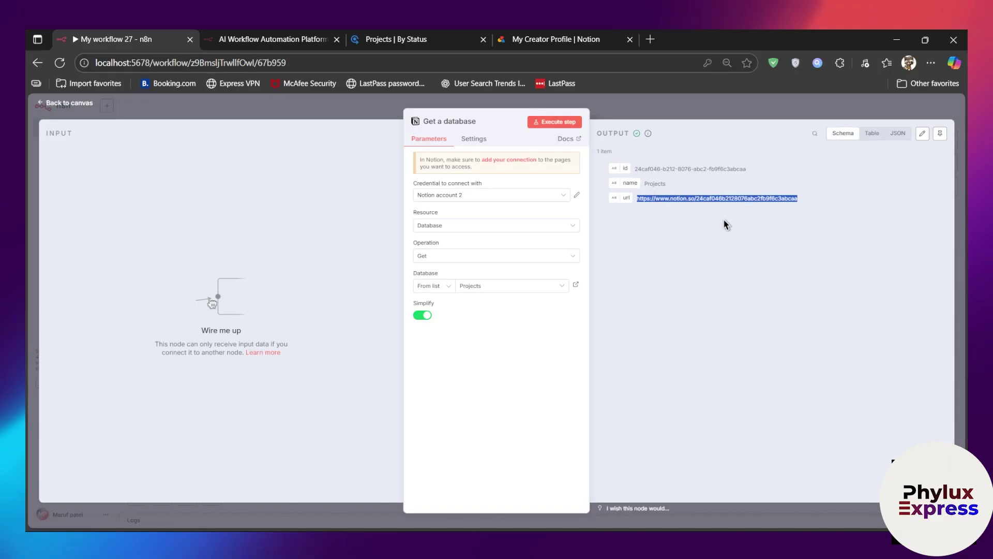
left_click(650, 39)
Step: Paste the copied url into the new tab to confirm it opens Projects, then return to n8n
left_click(657, 57)
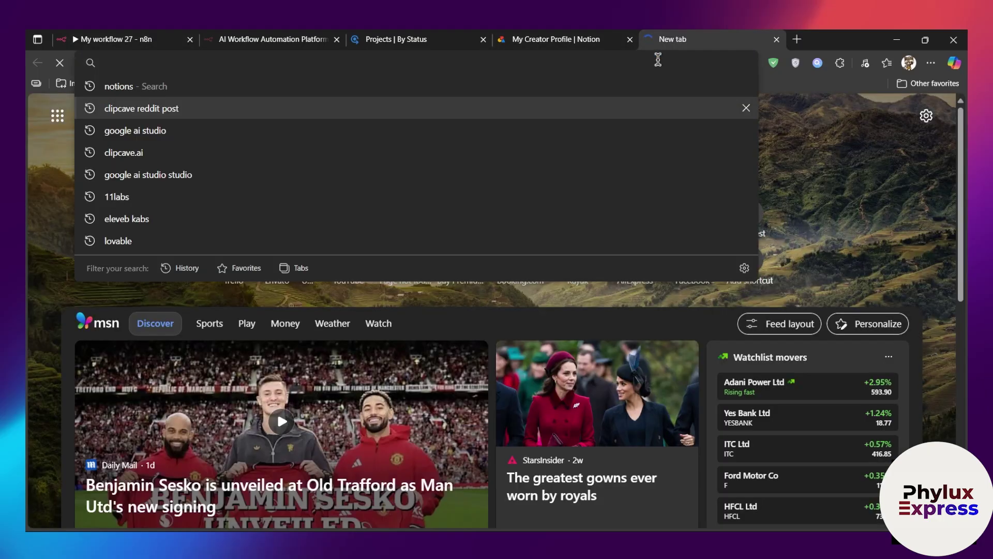
key("ctrl+v")
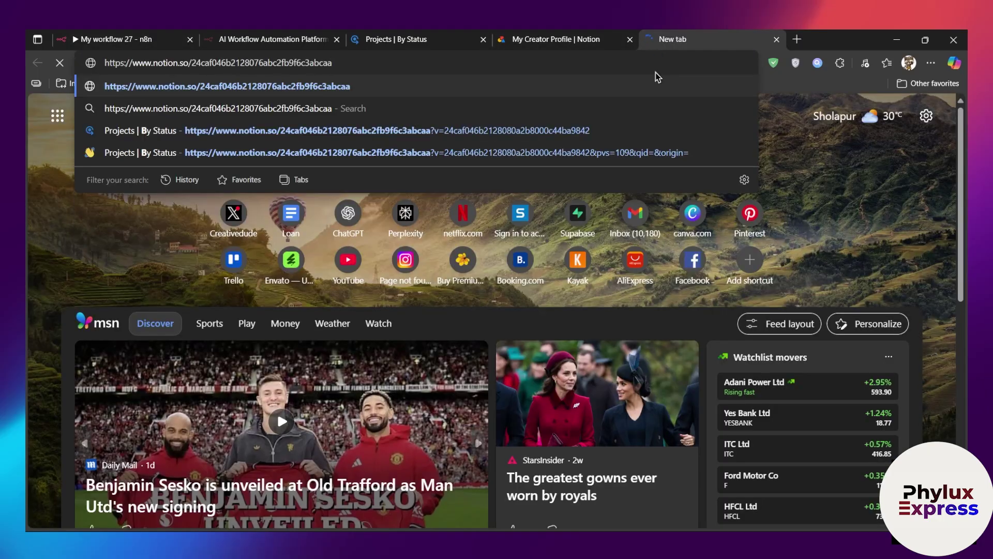
key("Return")
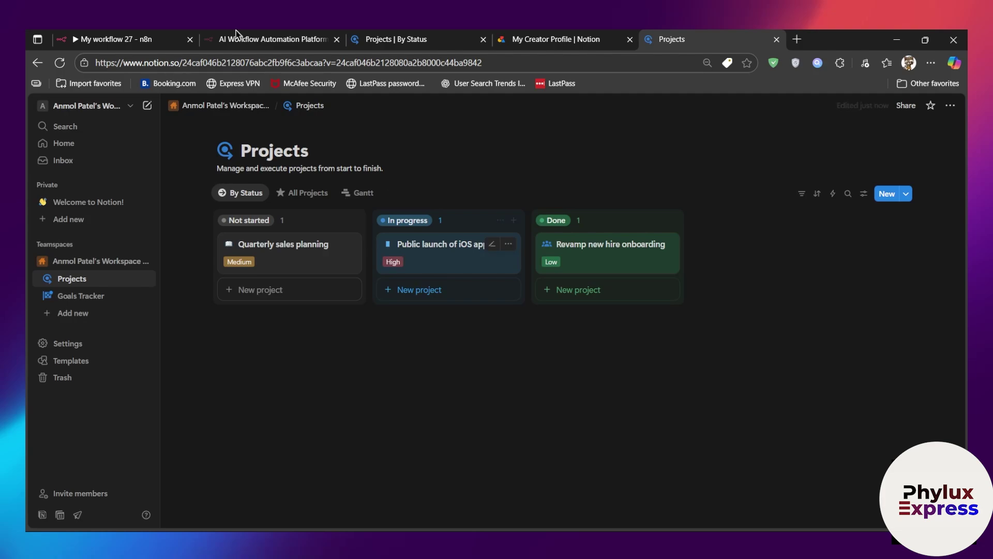
left_click(82, 39)
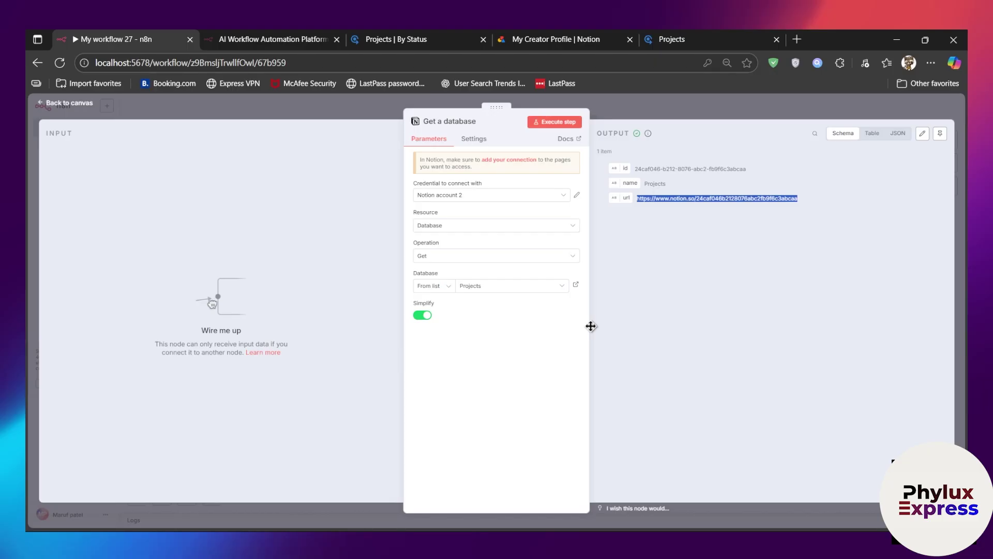
left_click(681, 317)
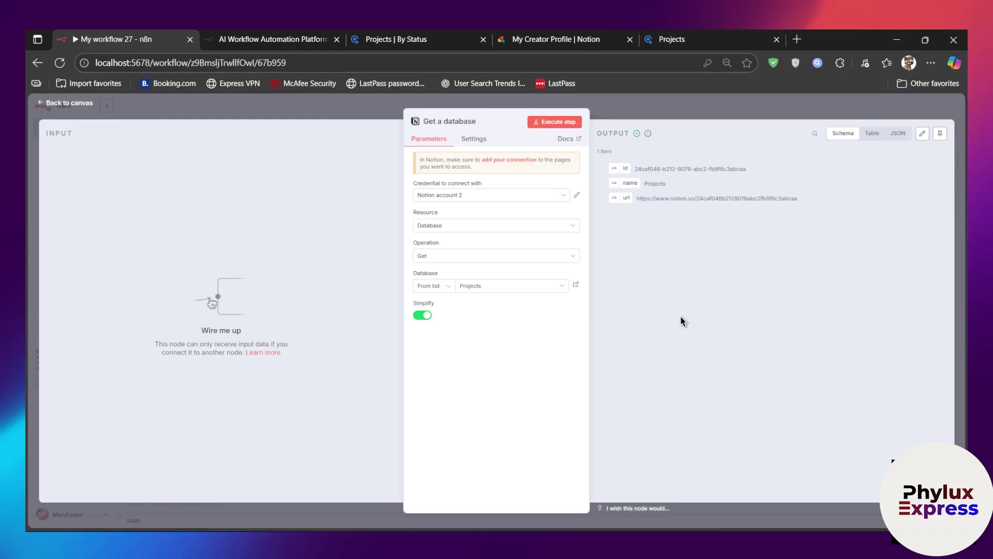